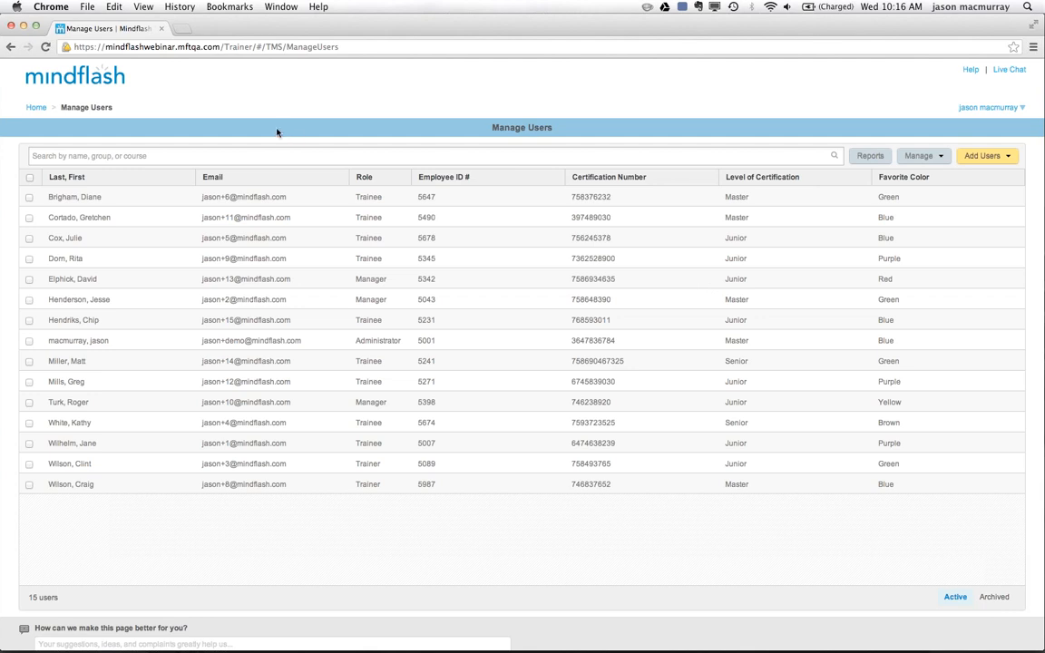
# Filter the user list to the members of the Southwest group.
pyautogui.click(221, 156)
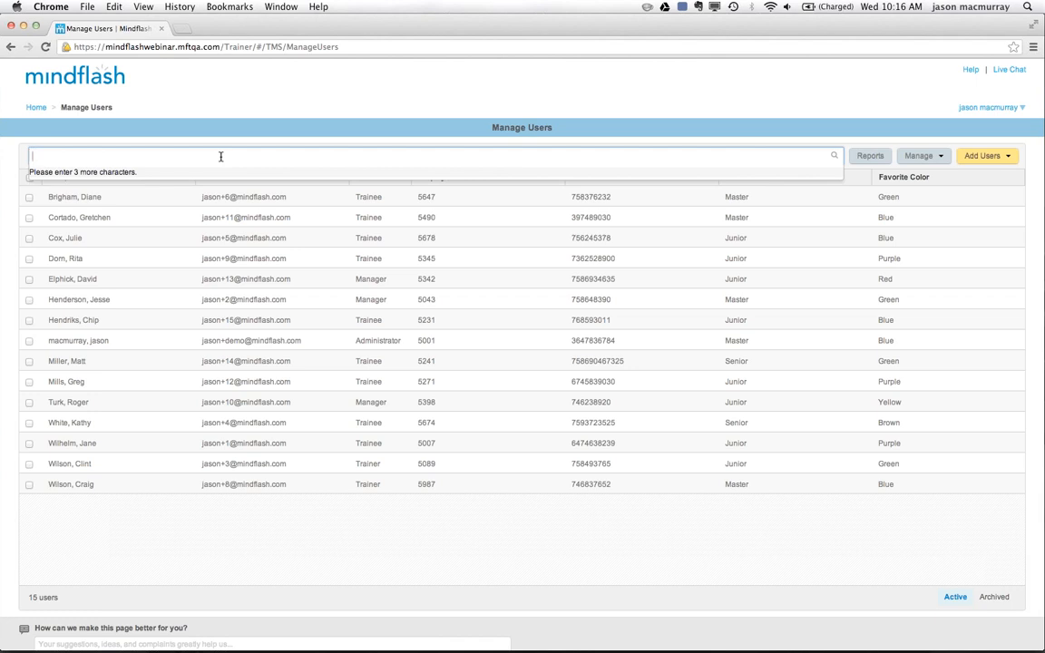
pyautogui.write('sou')
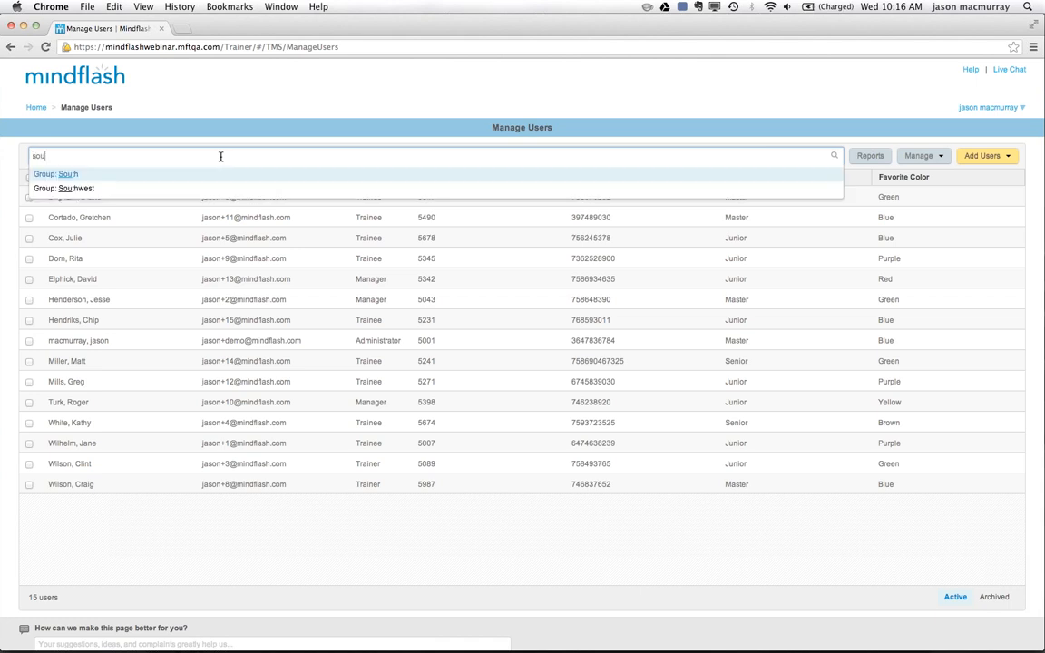
pyautogui.write('te')
pyautogui.press('BackSpace')
pyautogui.write('h')
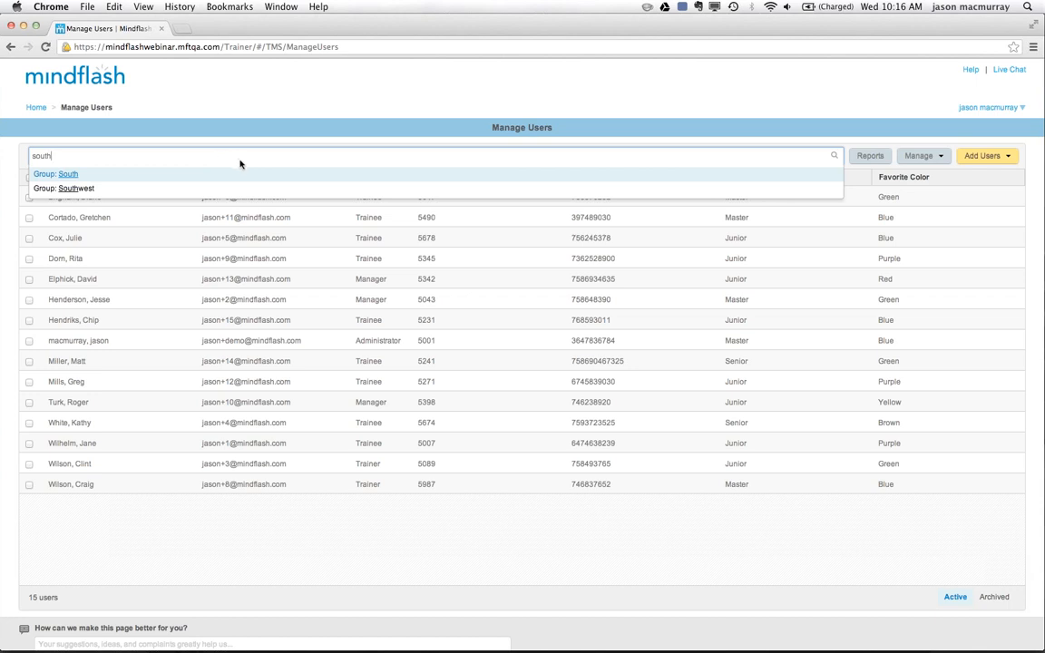
pyautogui.click(74, 189)
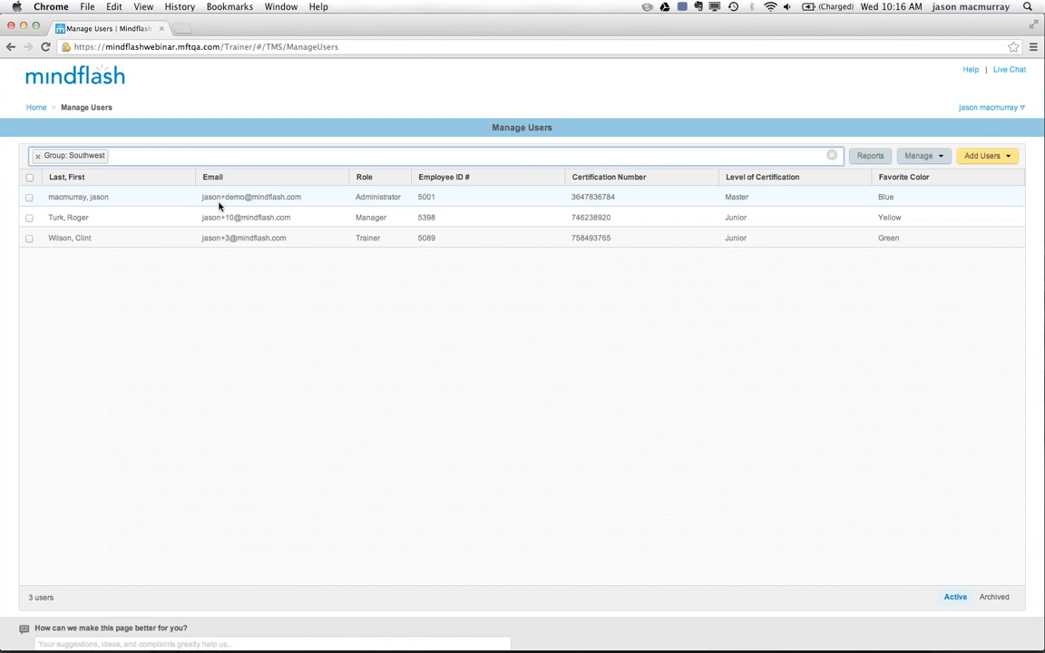
# Narrow the filtered user list further by the Sales group, and remove both group filters after viewing the match.
pyautogui.write('sales')
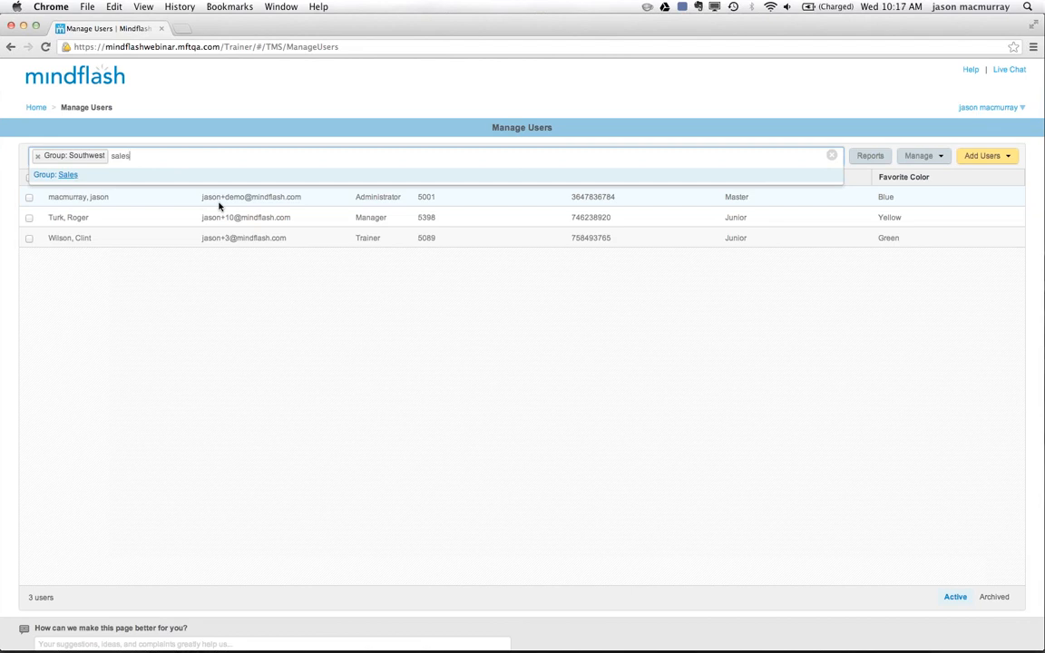
pyautogui.click(65, 174)
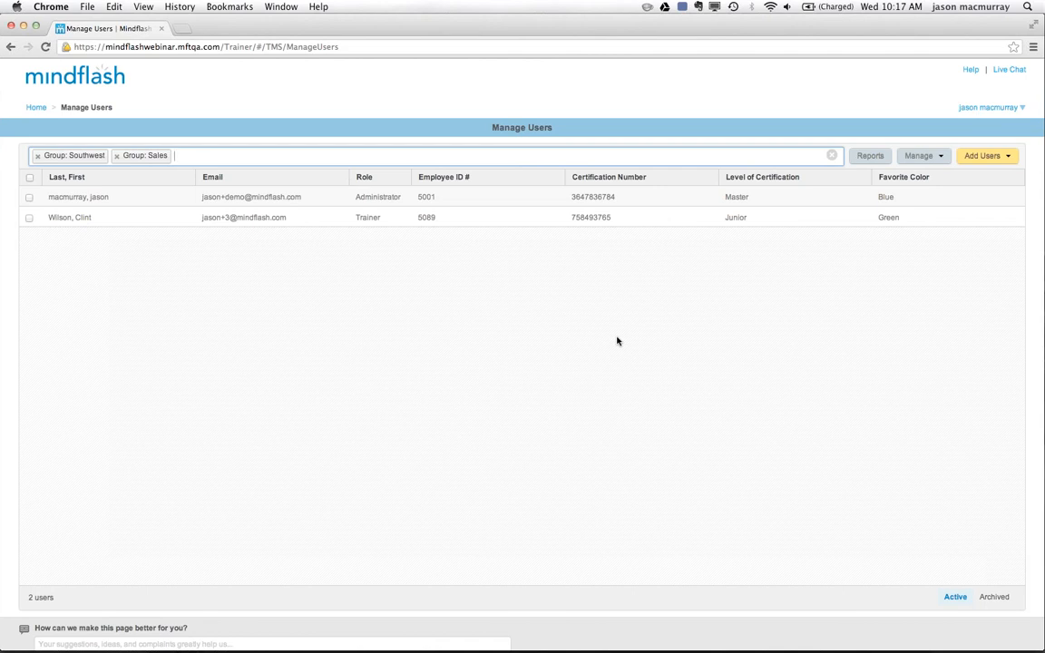
pyautogui.click(116, 155)
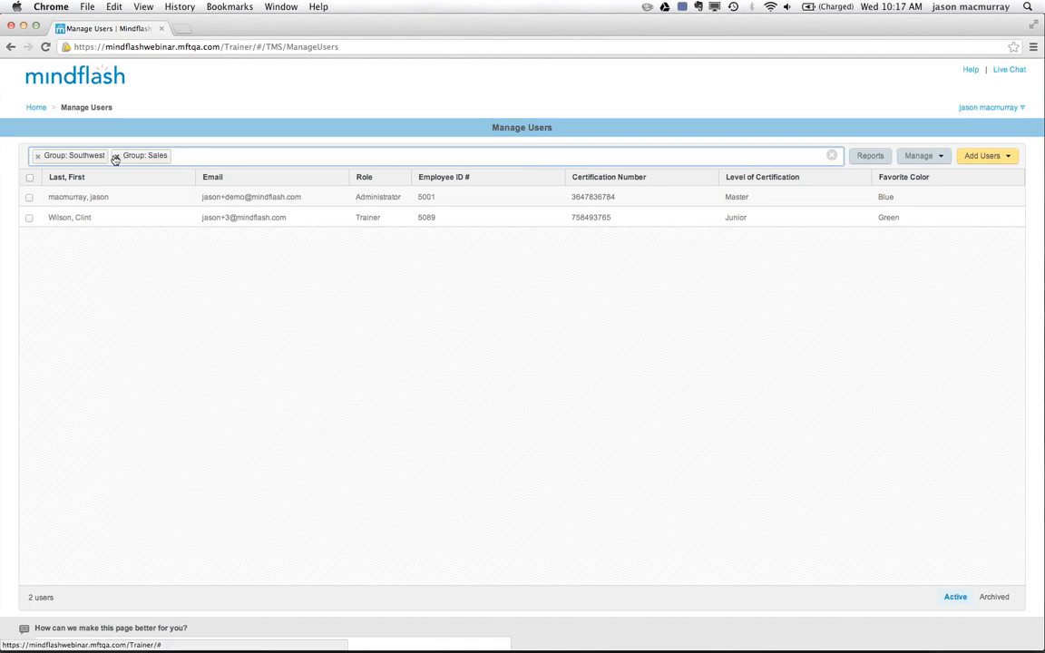
pyautogui.click(37, 155)
# Filter the user list by a trainer's first name as a Name filter, and clear that filter after viewing the match.
pyautogui.write('clint')
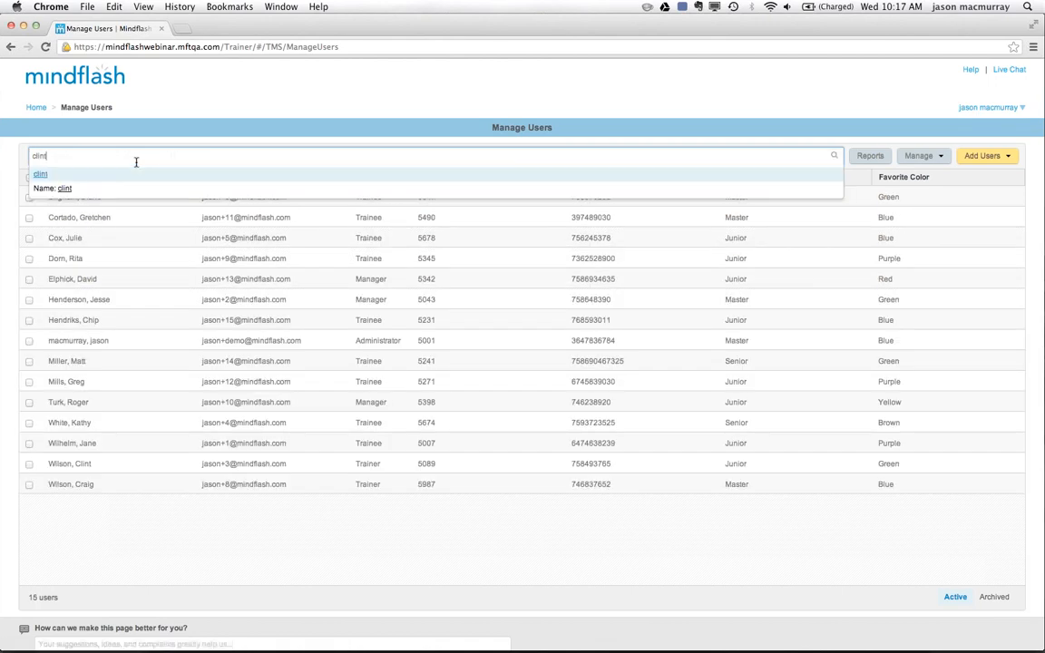
pyautogui.click(64, 190)
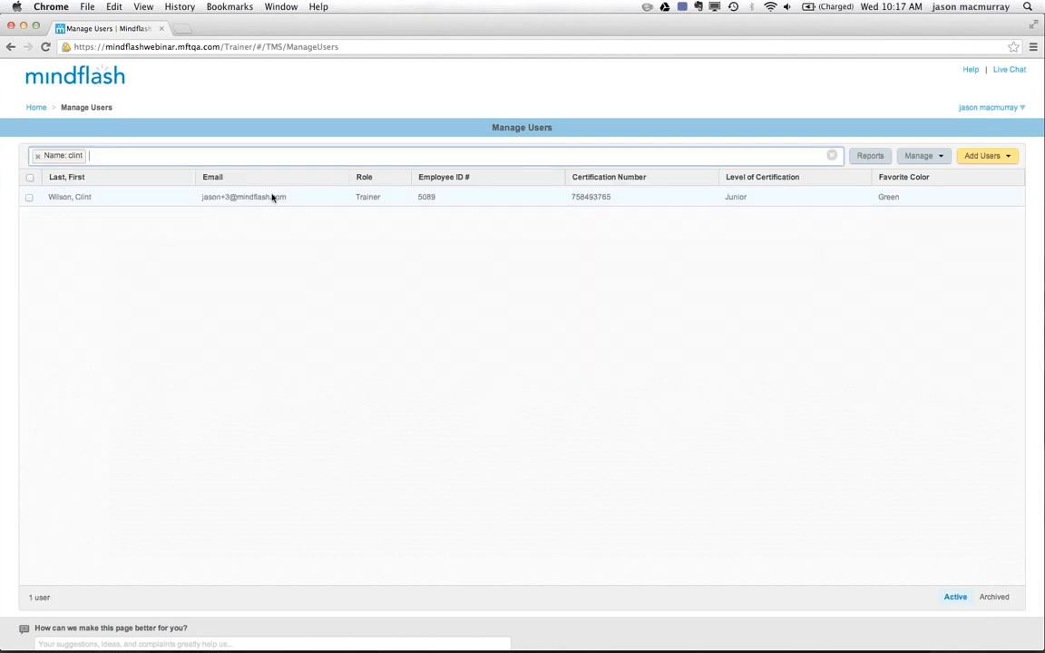
pyautogui.click(206, 155)
pyautogui.click(37, 156)
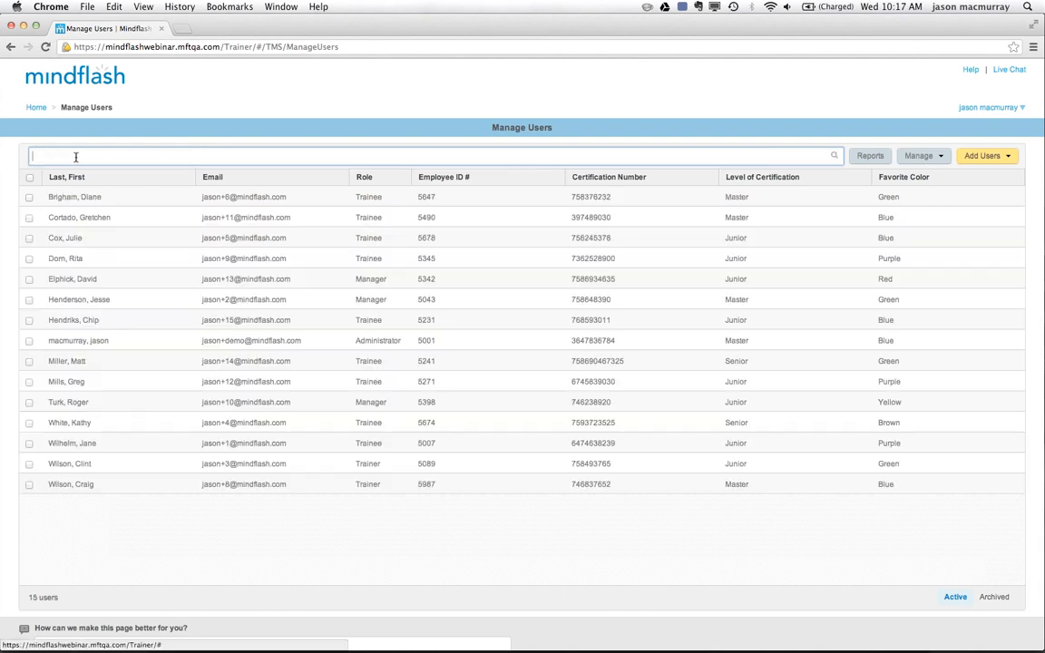
# Filter the user list by the same trainer's Employee ID #, and clear that filter after viewing the match.
pyautogui.write('508')
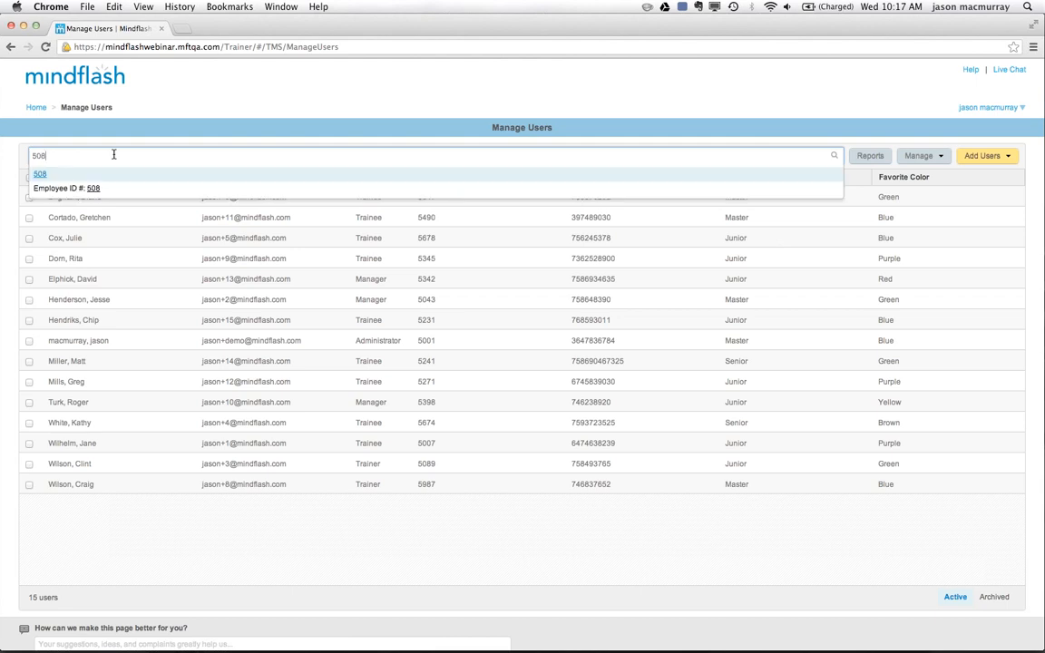
pyautogui.write('9')
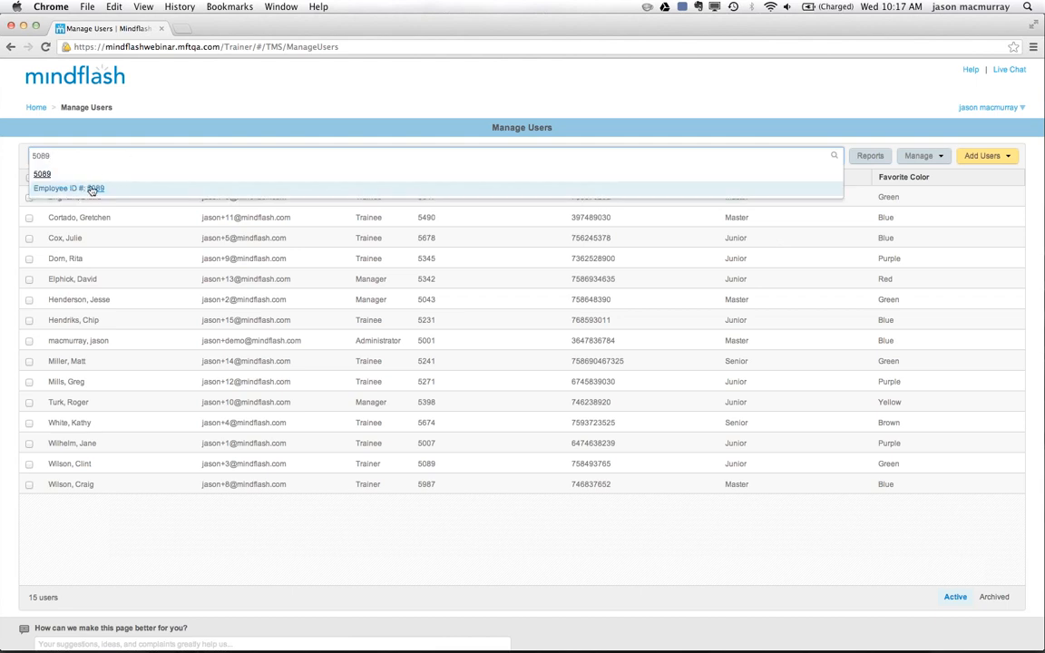
pyautogui.click(91, 188)
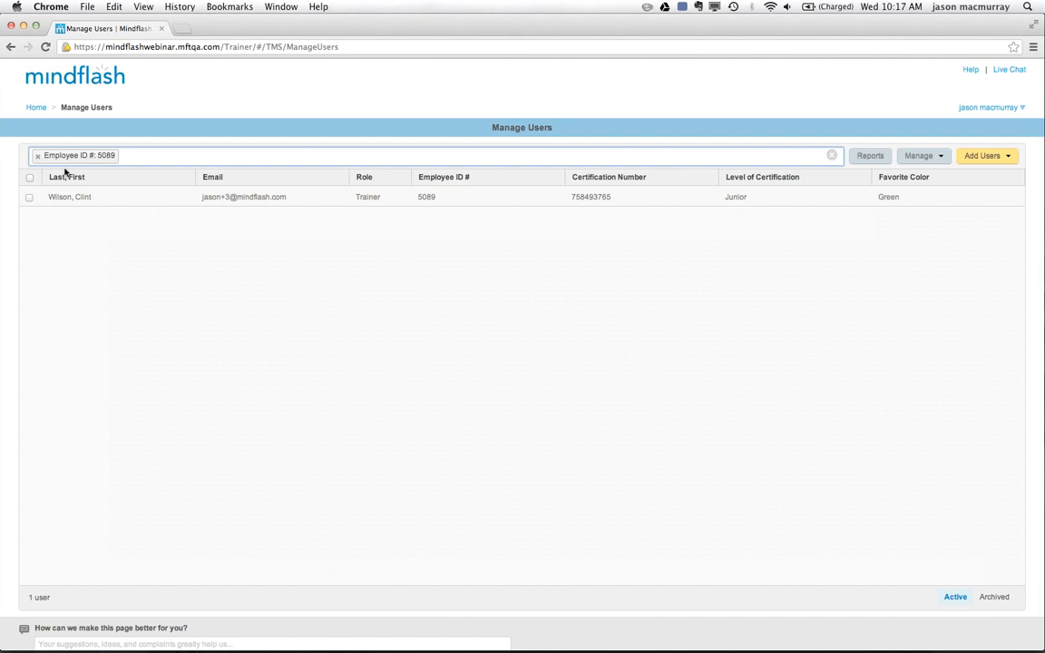
pyautogui.click(38, 157)
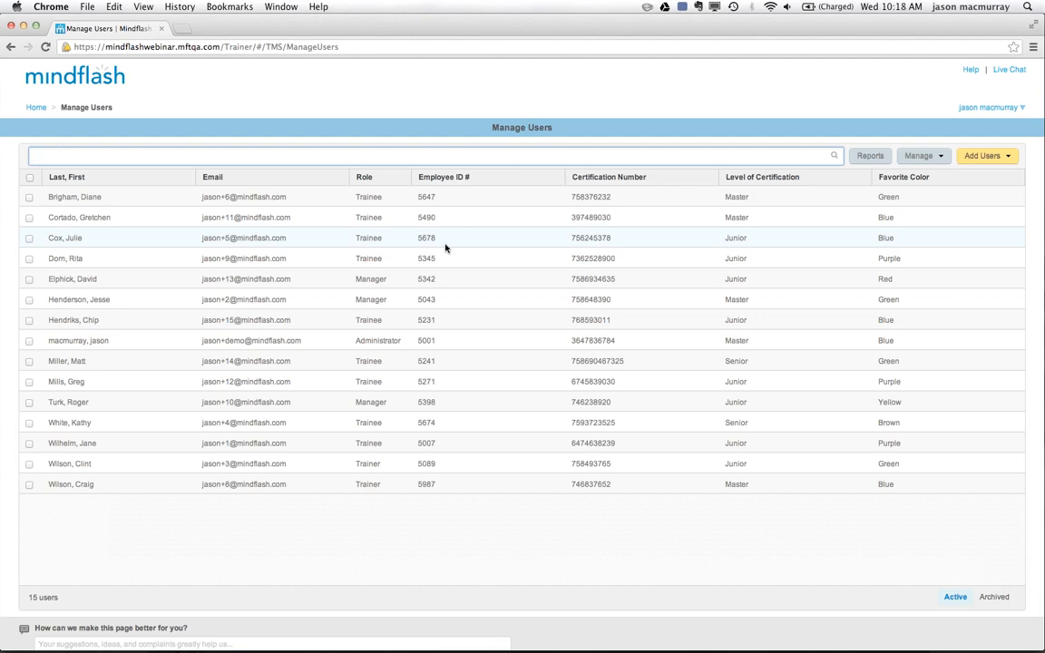
# Review the courses and series of the Senior trainee whose favorite color is Green, and close the user's details.
pyautogui.click(117, 365)
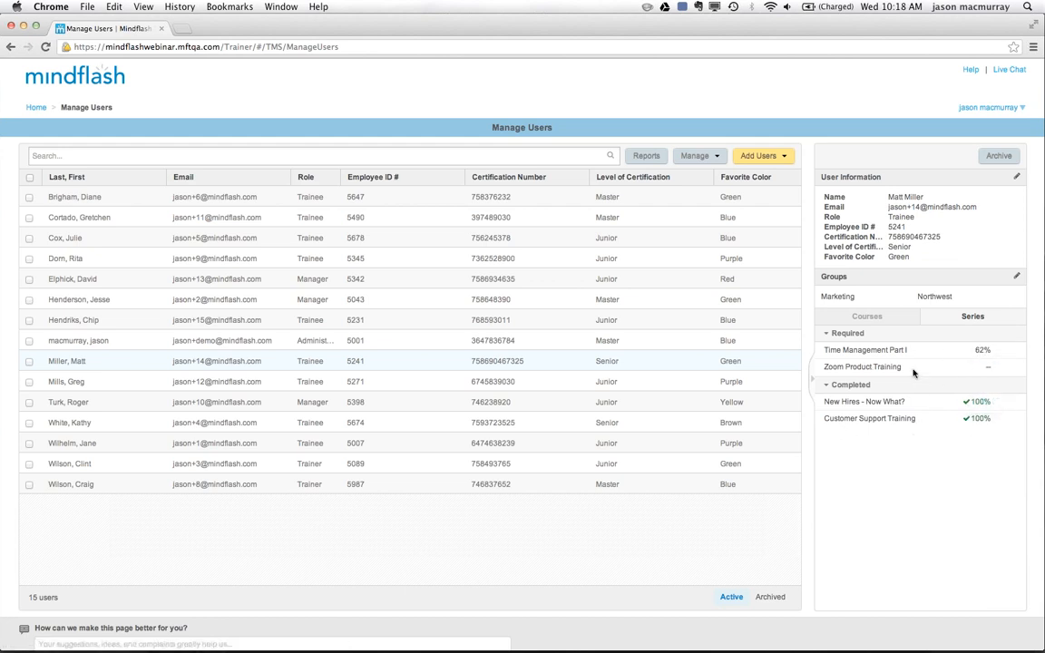
pyautogui.click(976, 318)
pyautogui.click(868, 316)
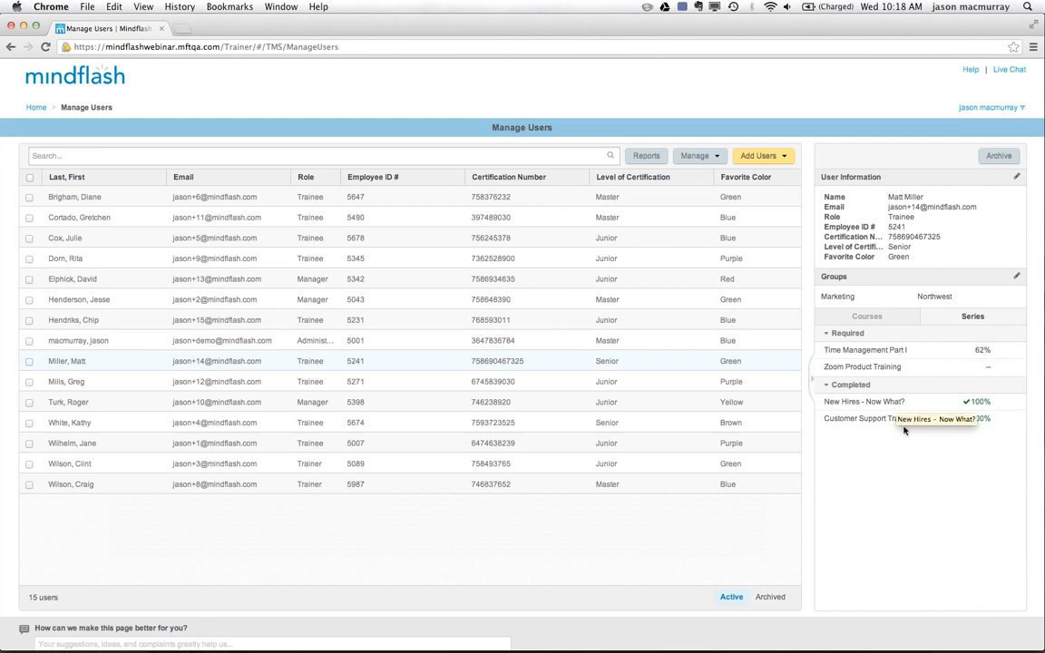
pyautogui.moveTo(923, 423)
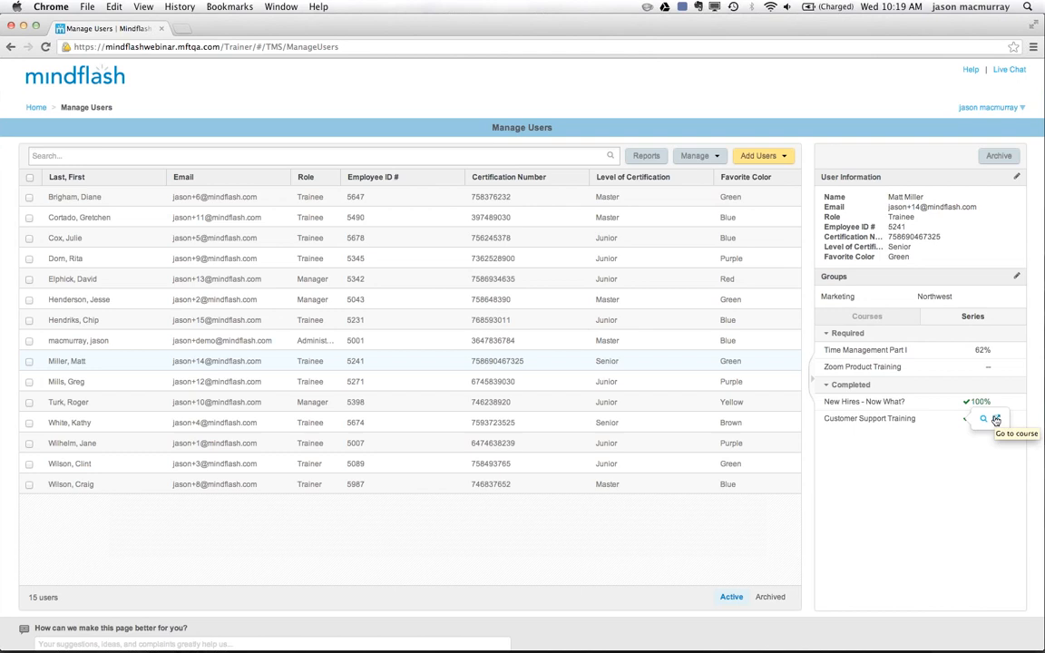
pyautogui.click(812, 383)
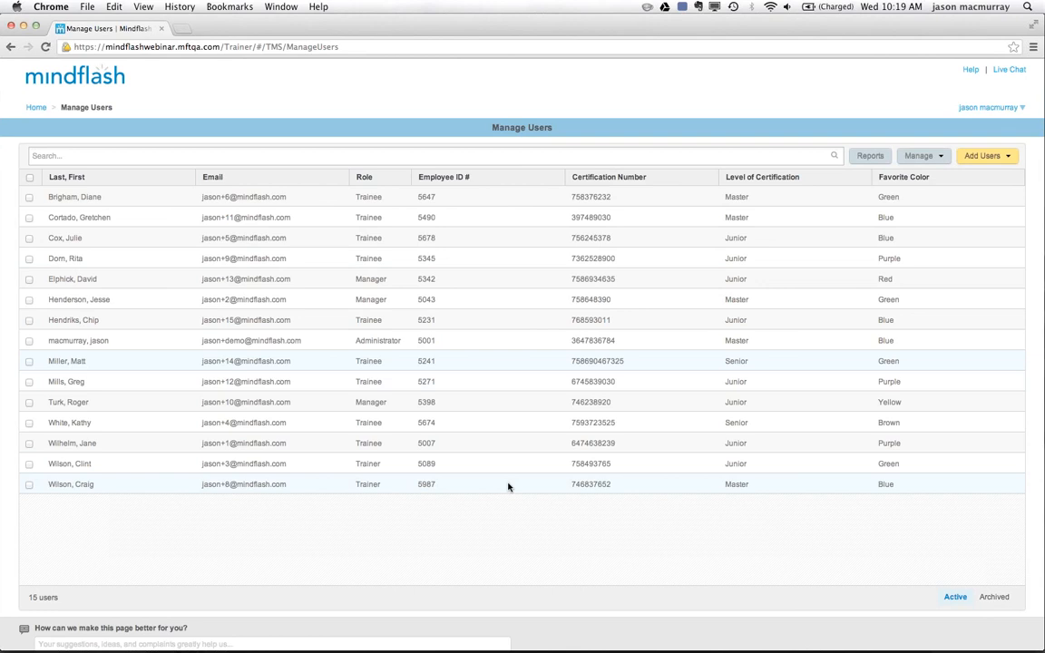
# Archive the manager whose favorite color is Yellow, and show the archived users.
pyautogui.click(118, 404)
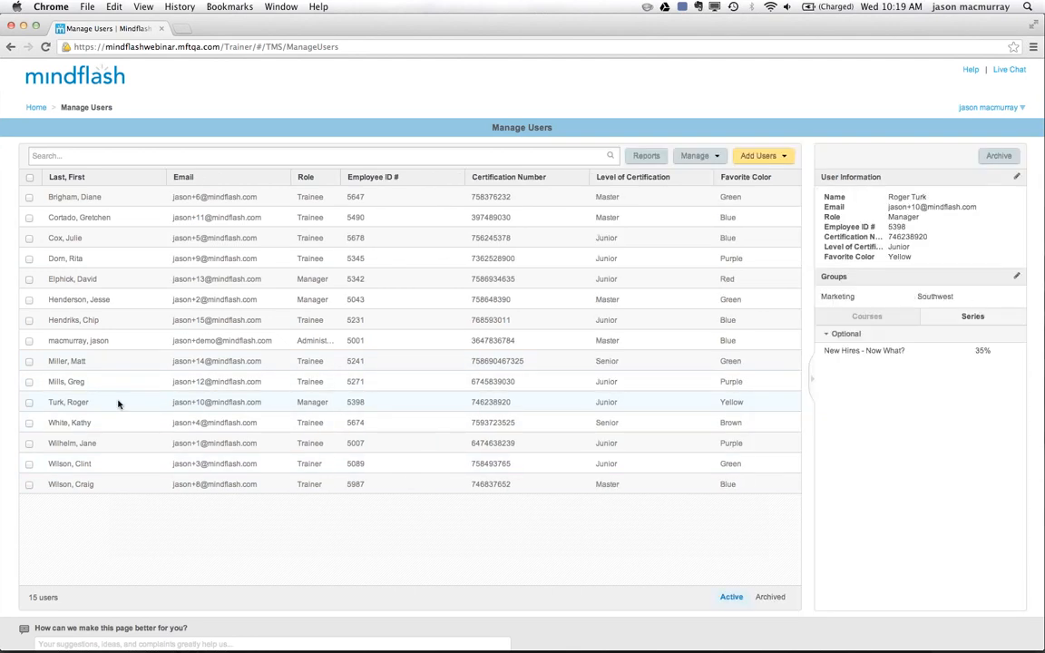
pyautogui.click(998, 156)
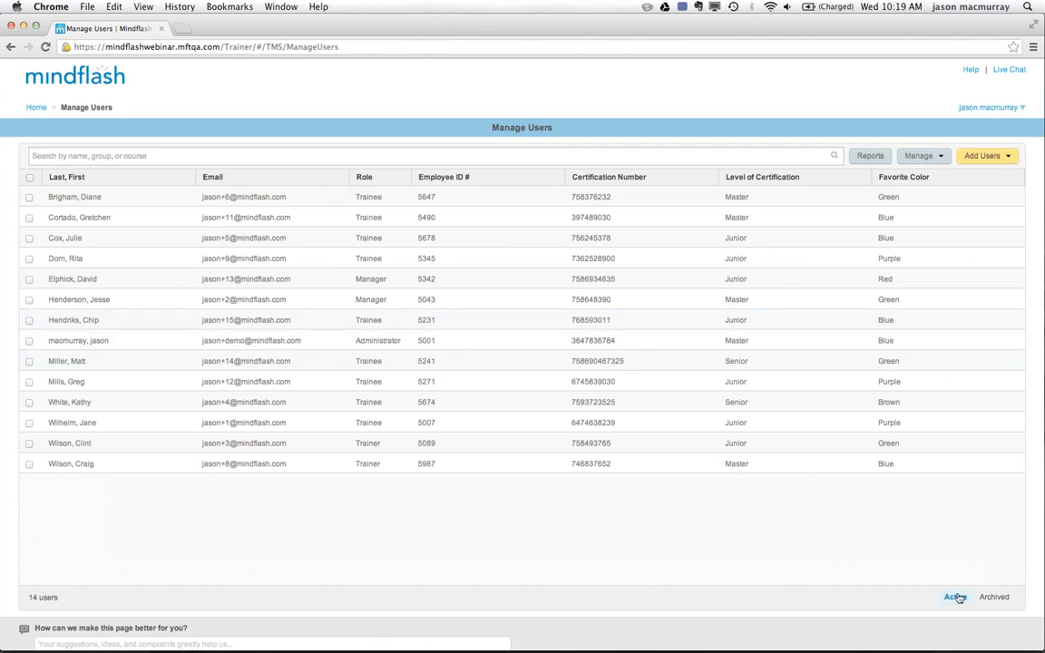
pyautogui.click(995, 597)
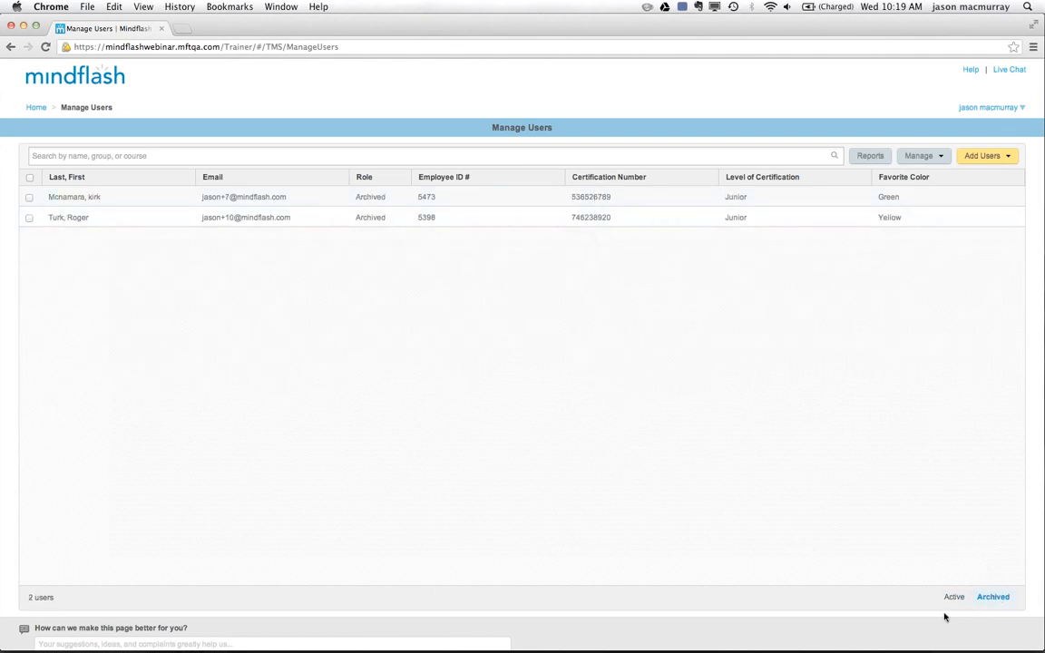
# Reactivate the archived user whose favorite color is Green, and return to the active users.
pyautogui.click(309, 201)
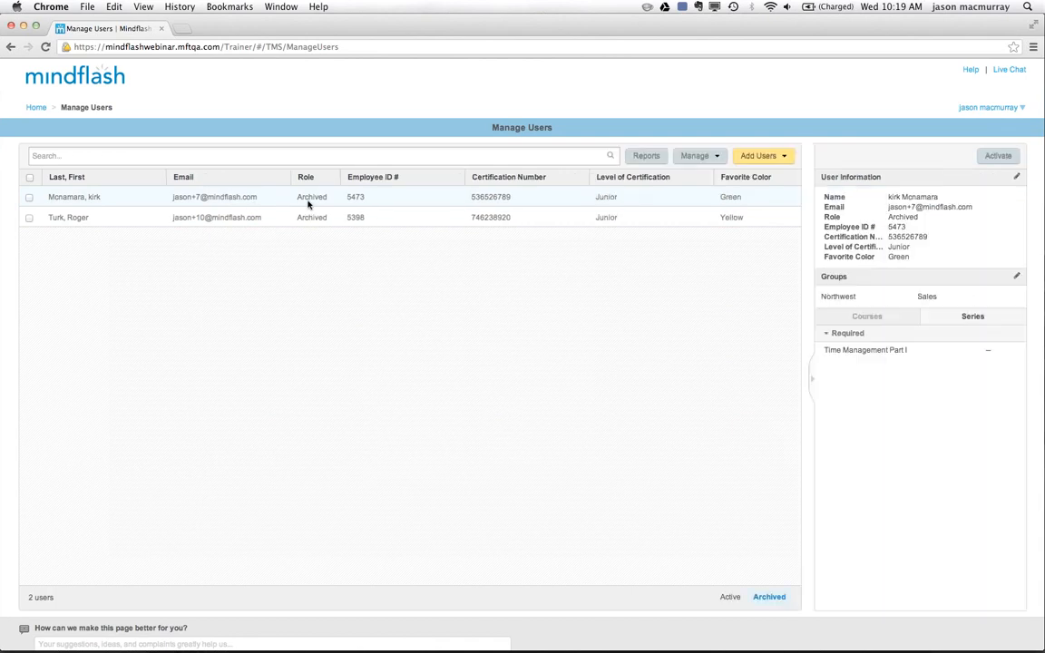
pyautogui.click(1000, 157)
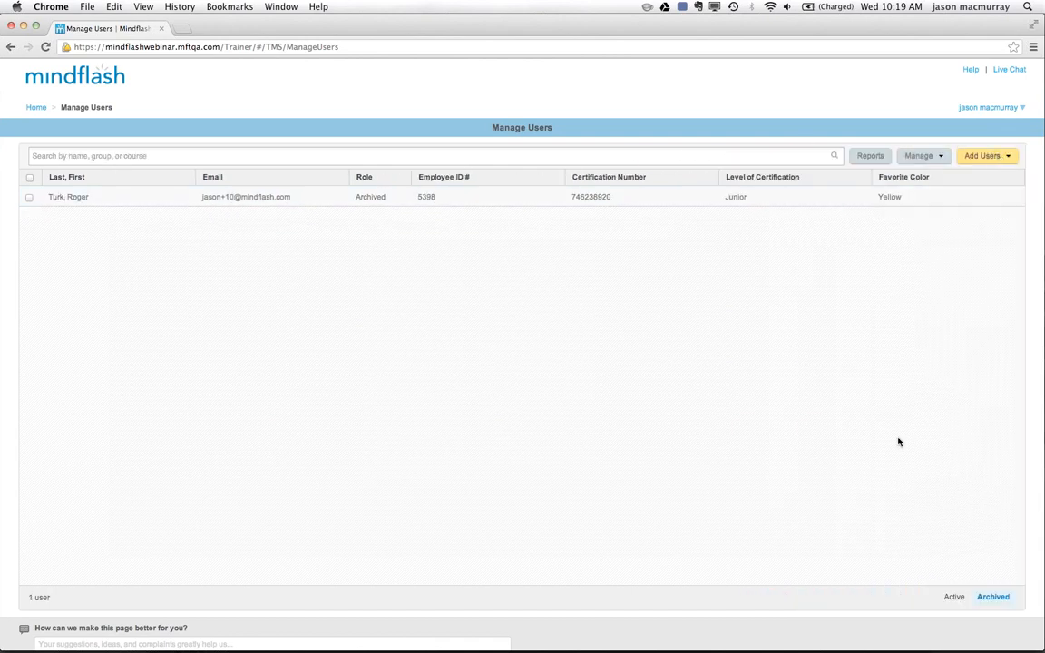
pyautogui.click(953, 598)
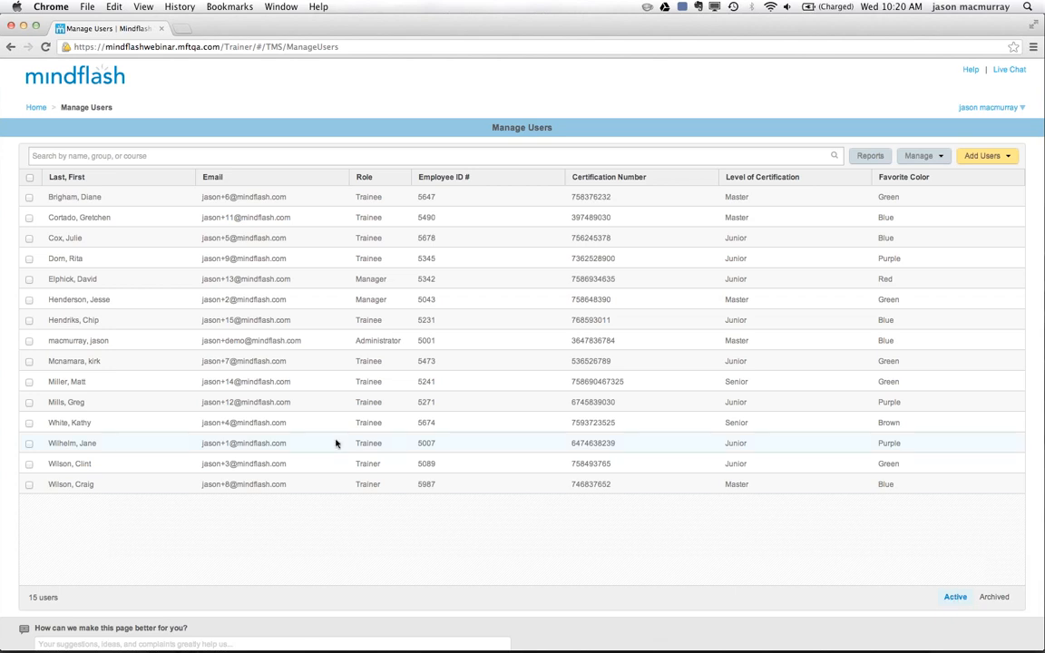
# Set the Favorite Color of the fourth user in the active list to Blue and save the user information.
pyautogui.click(128, 261)
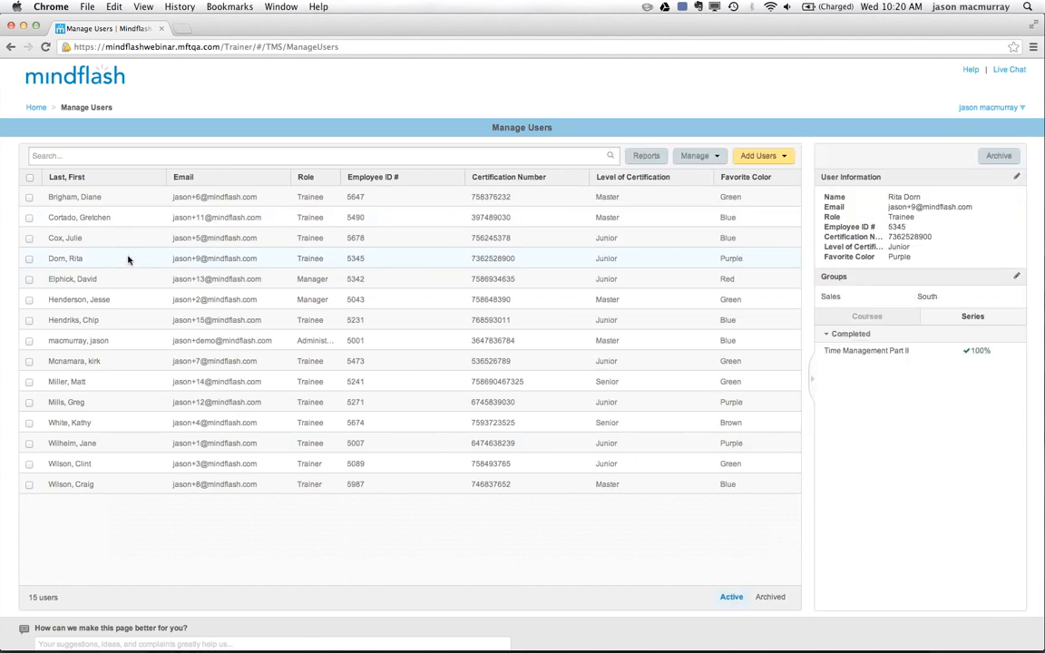
pyautogui.click(1016, 178)
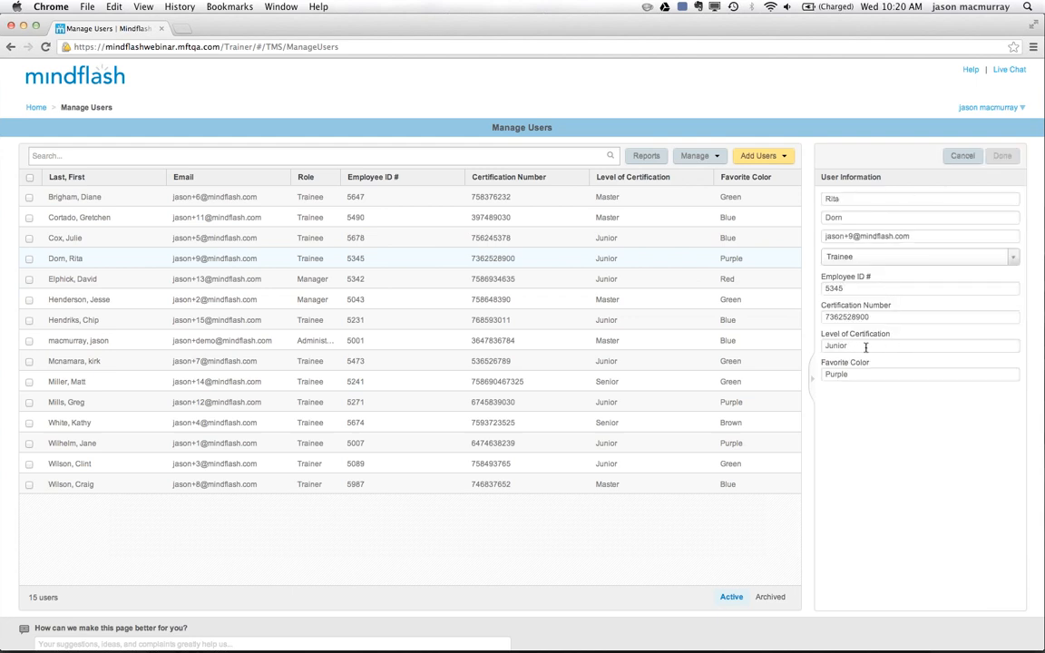
pyautogui.click(861, 374)
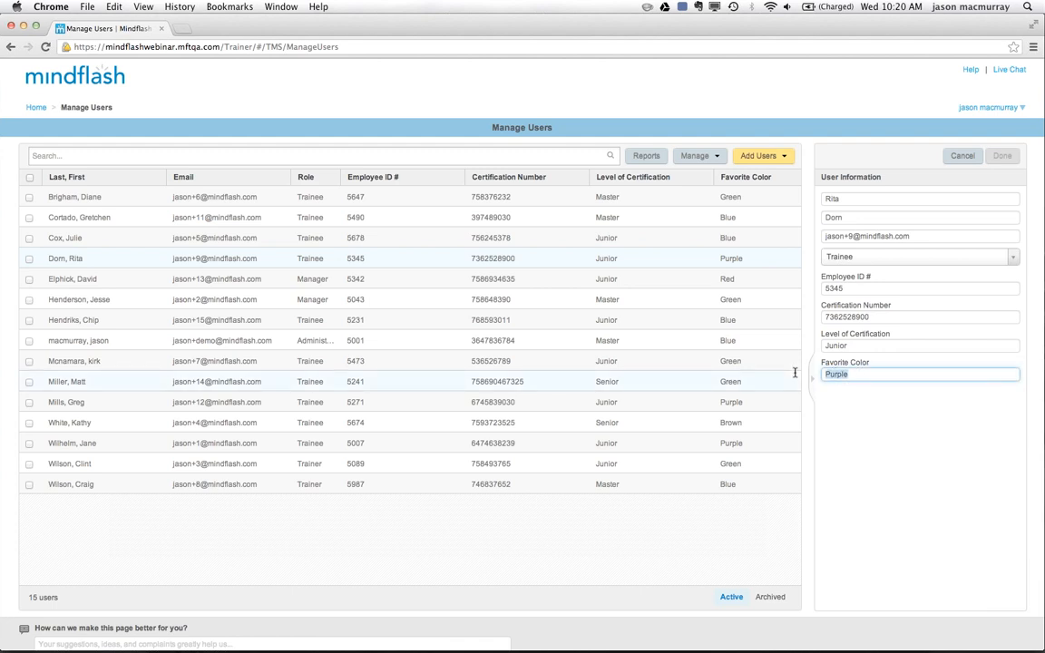
pyautogui.write('Blue')
pyautogui.click(1002, 156)
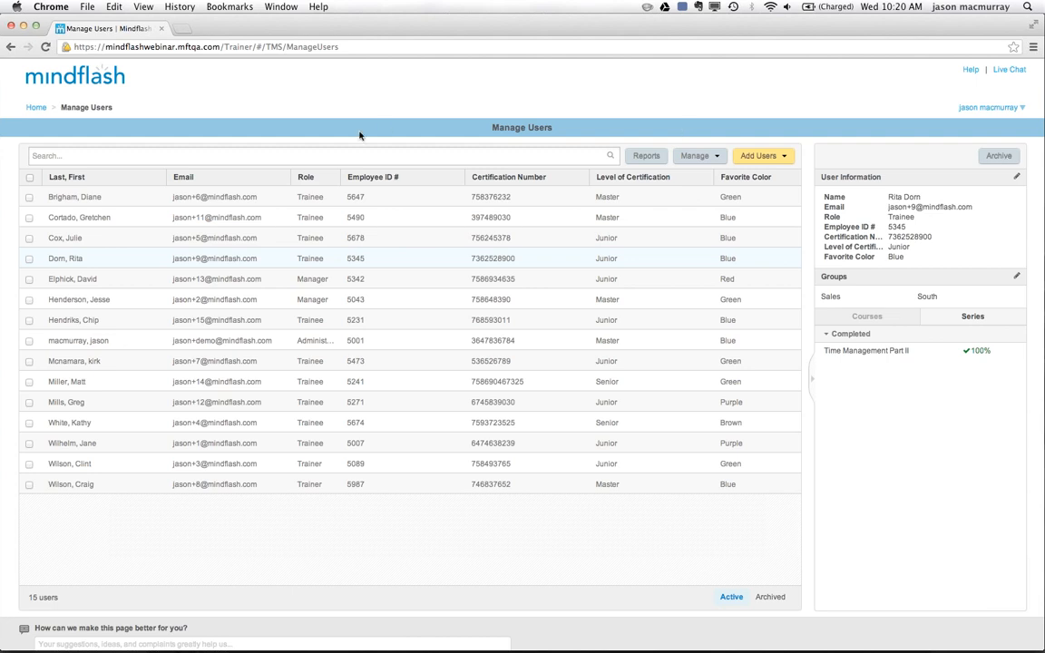
# Select the fourth, seventh and twelfth users in the active list for bulk editing.
pyautogui.click(29, 258)
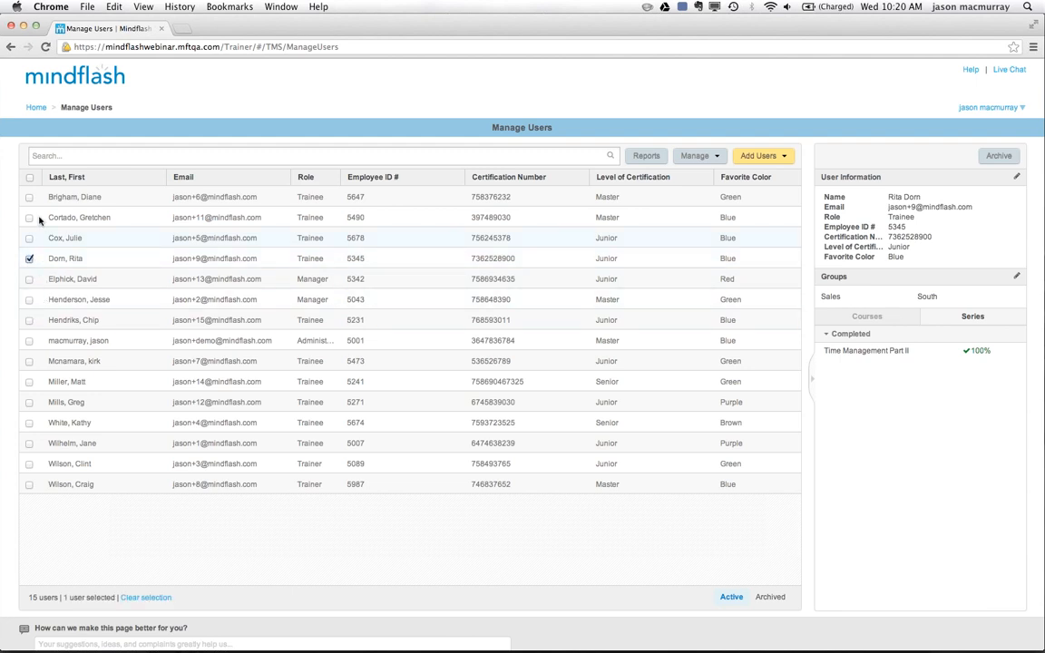
pyautogui.click(29, 321)
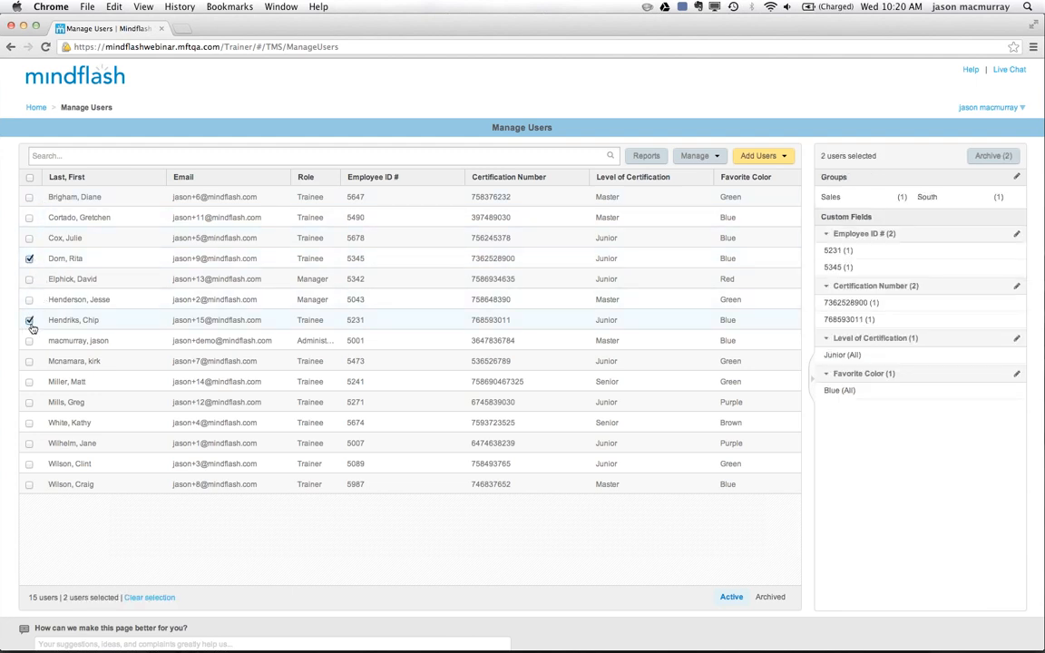
pyautogui.click(29, 423)
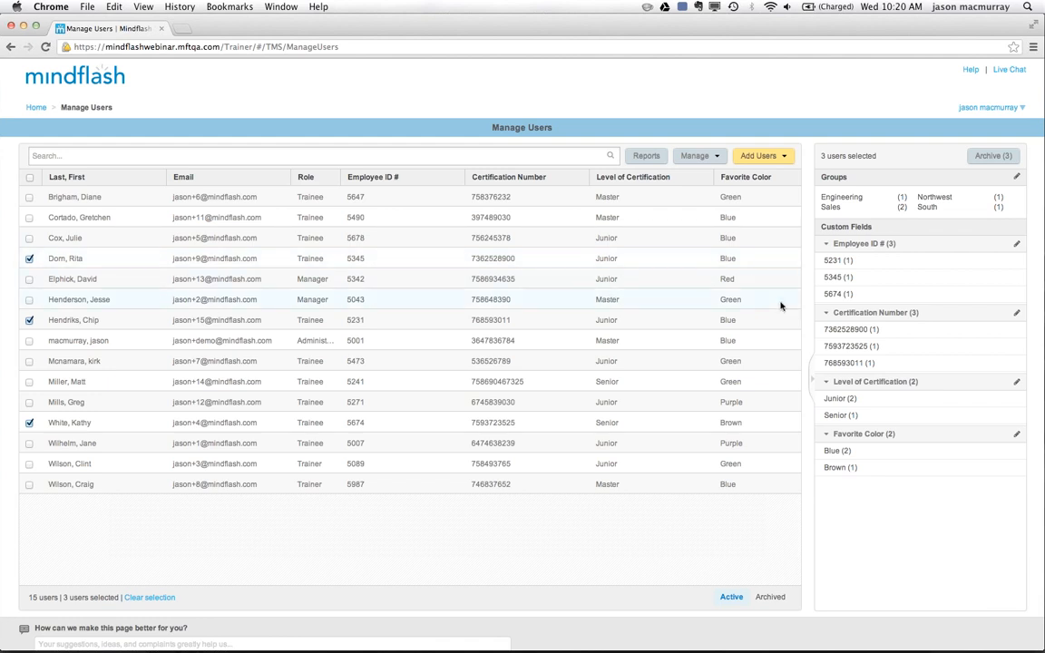
# Edit the groups of the three selected users: remove Sales, add Marketing for all, and save the group changes.
pyautogui.click(1016, 180)
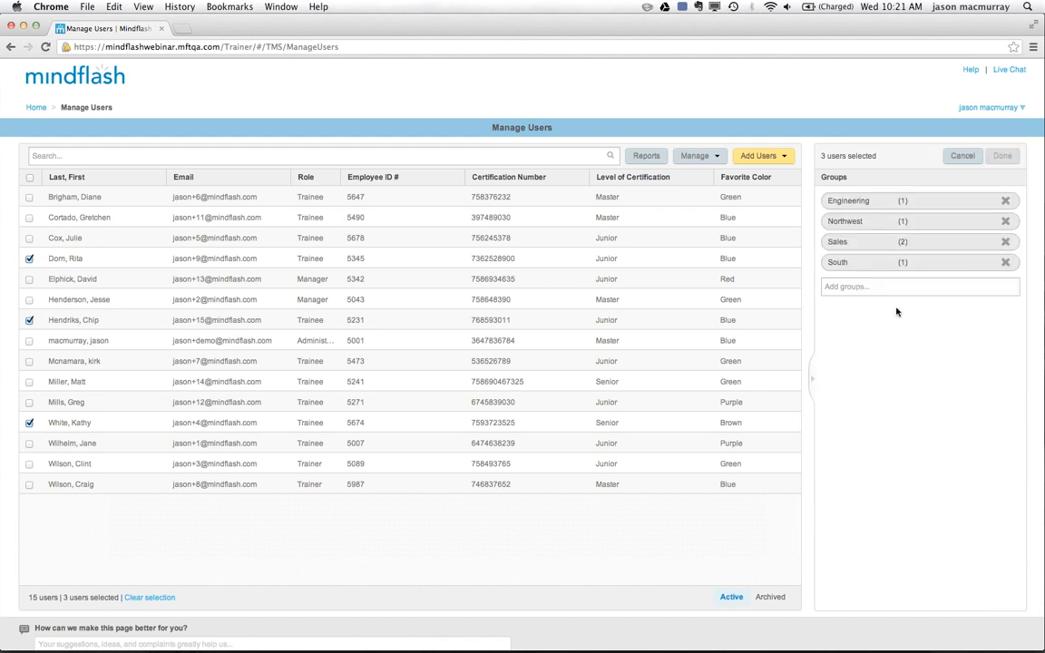
pyautogui.moveTo(916, 205)
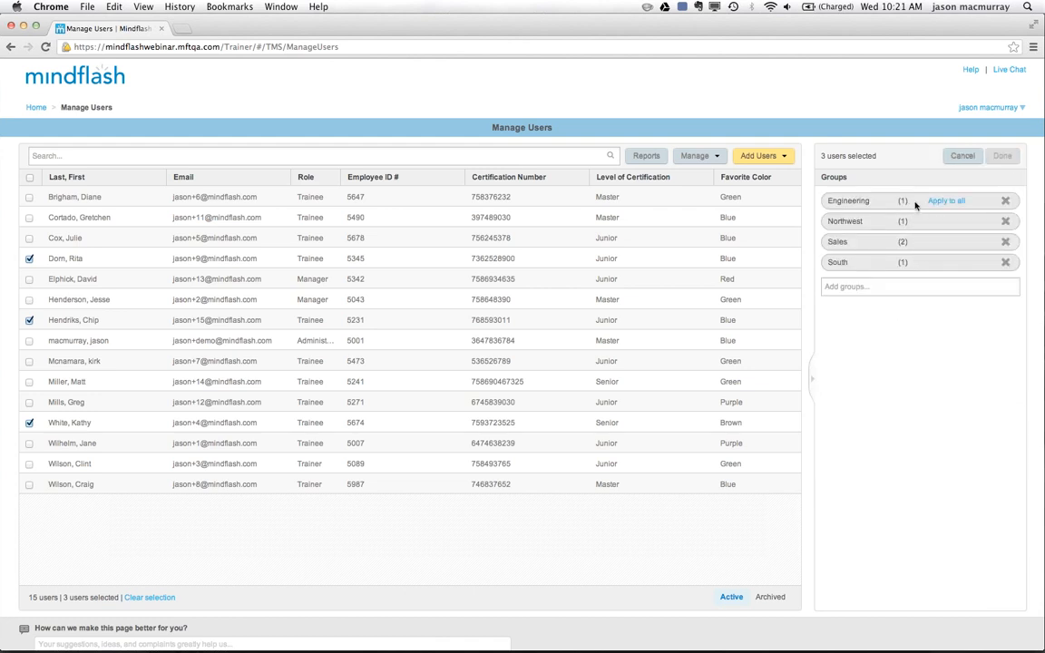
pyautogui.click(1005, 243)
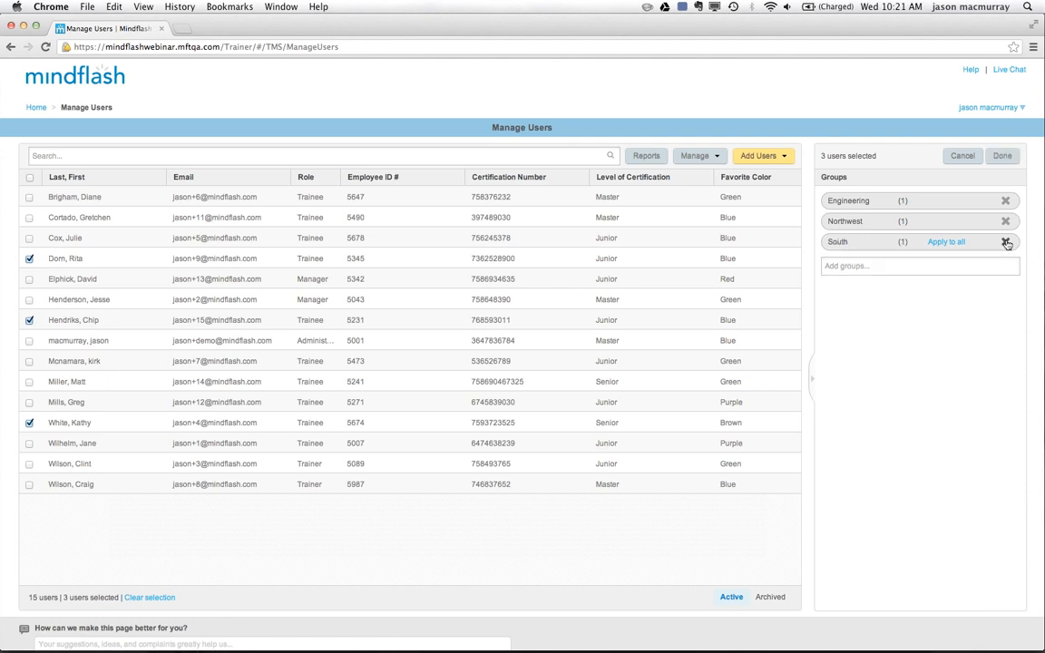
pyautogui.click(858, 269)
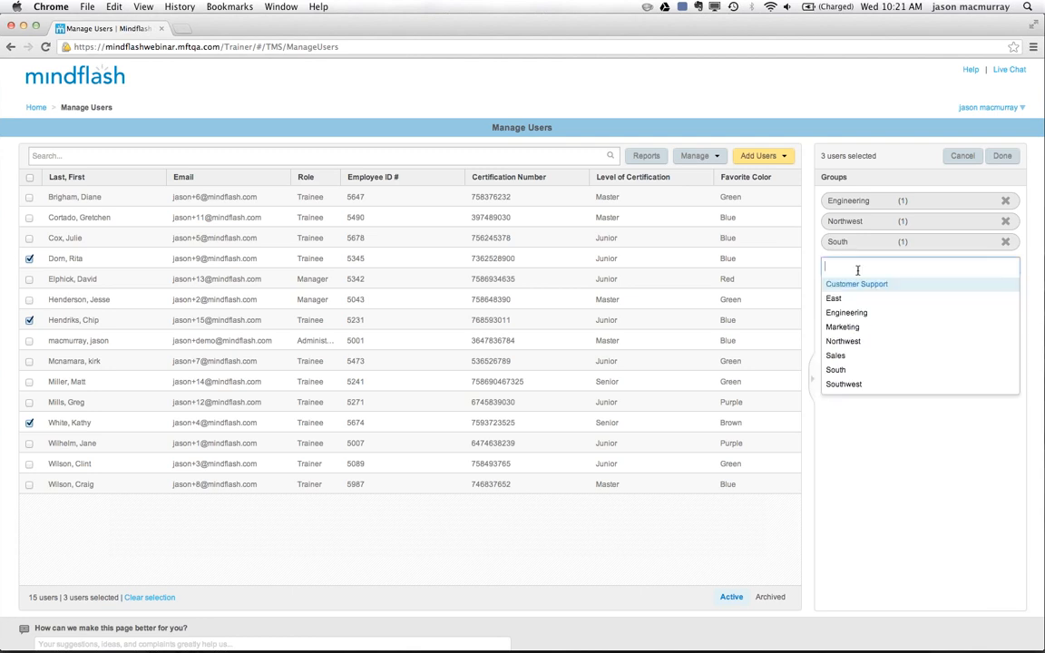
pyautogui.click(843, 328)
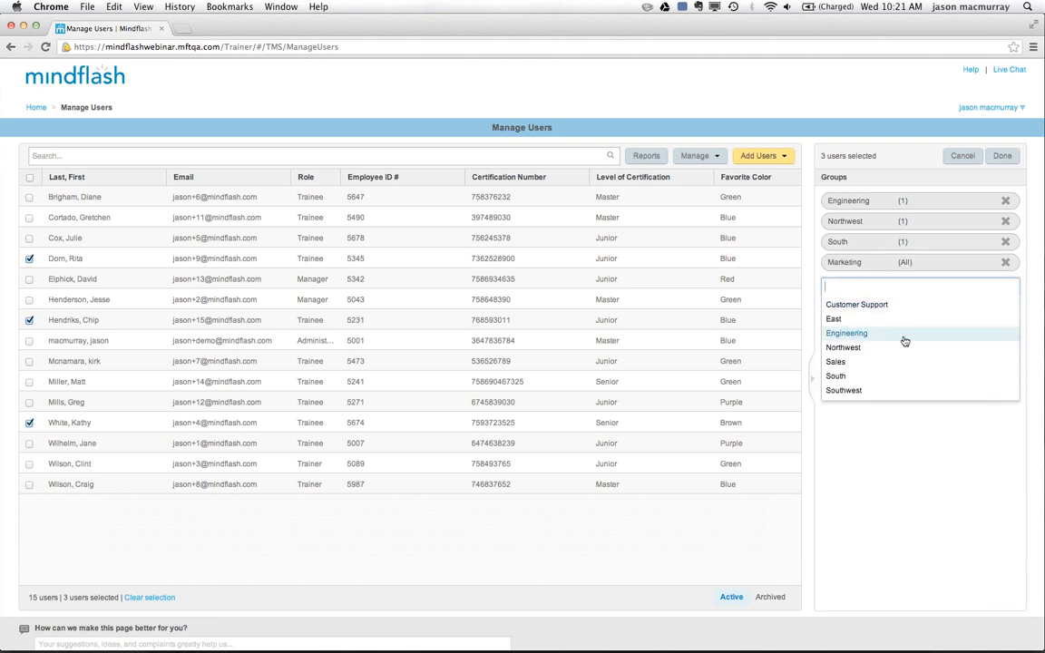
pyautogui.click(935, 501)
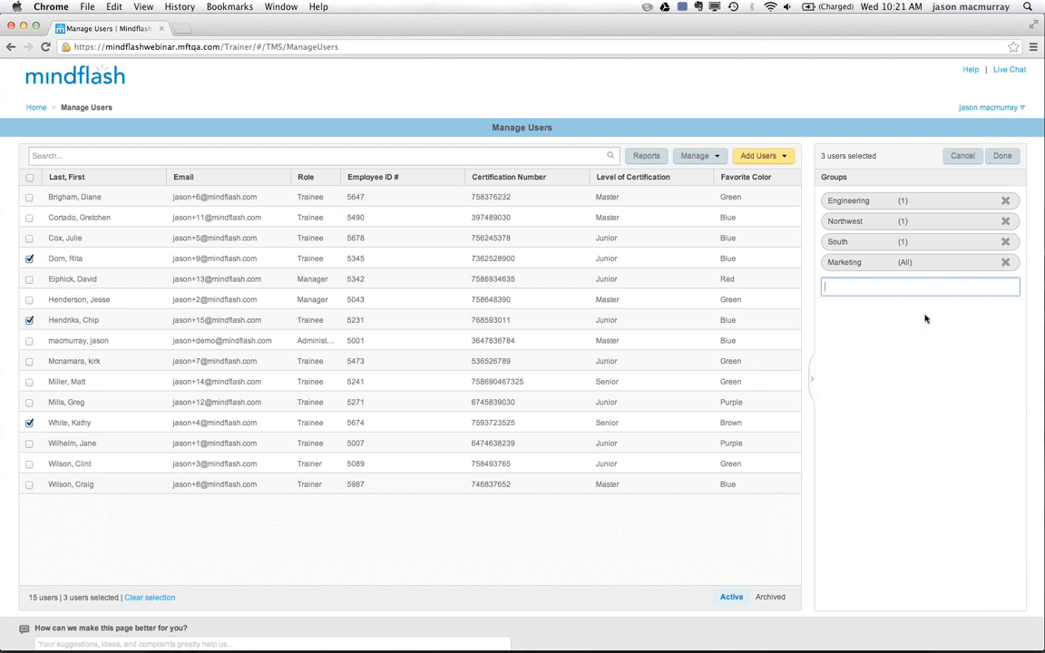
pyautogui.click(1002, 155)
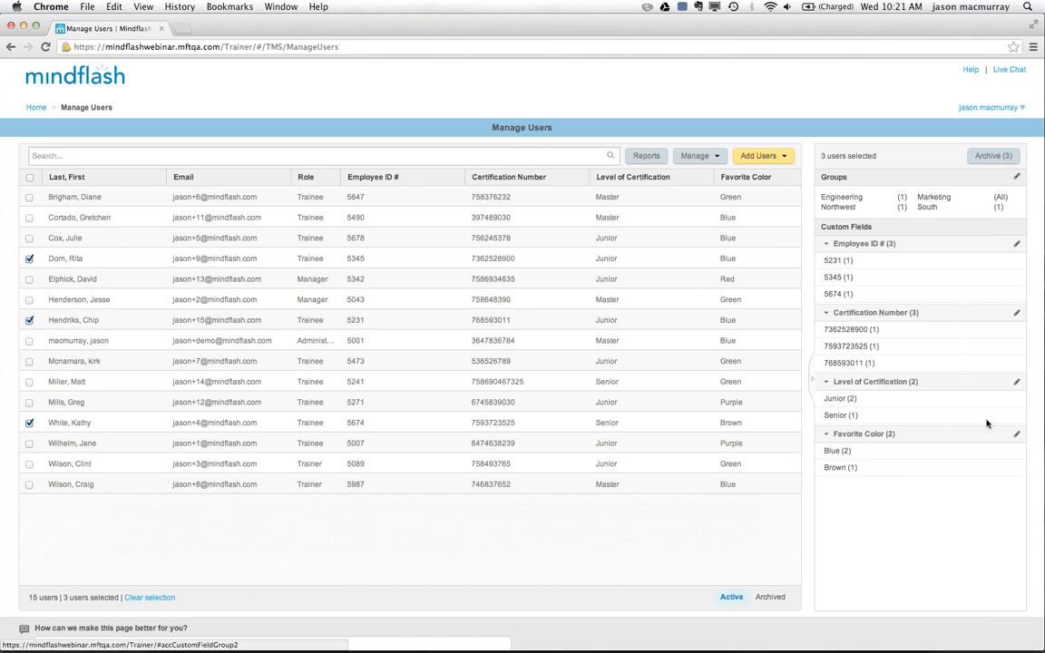
# Apply Purple as the Favorite Color to all three selected users, save it, and clear the user selection.
pyautogui.click(1017, 435)
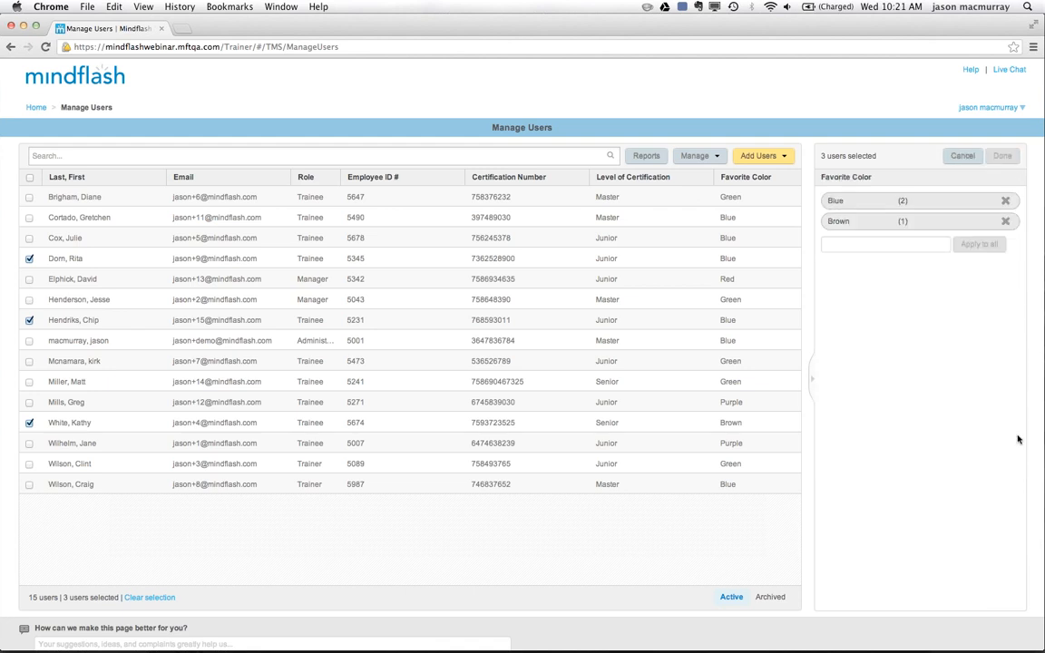
pyautogui.click(863, 245)
pyautogui.write('Purple')
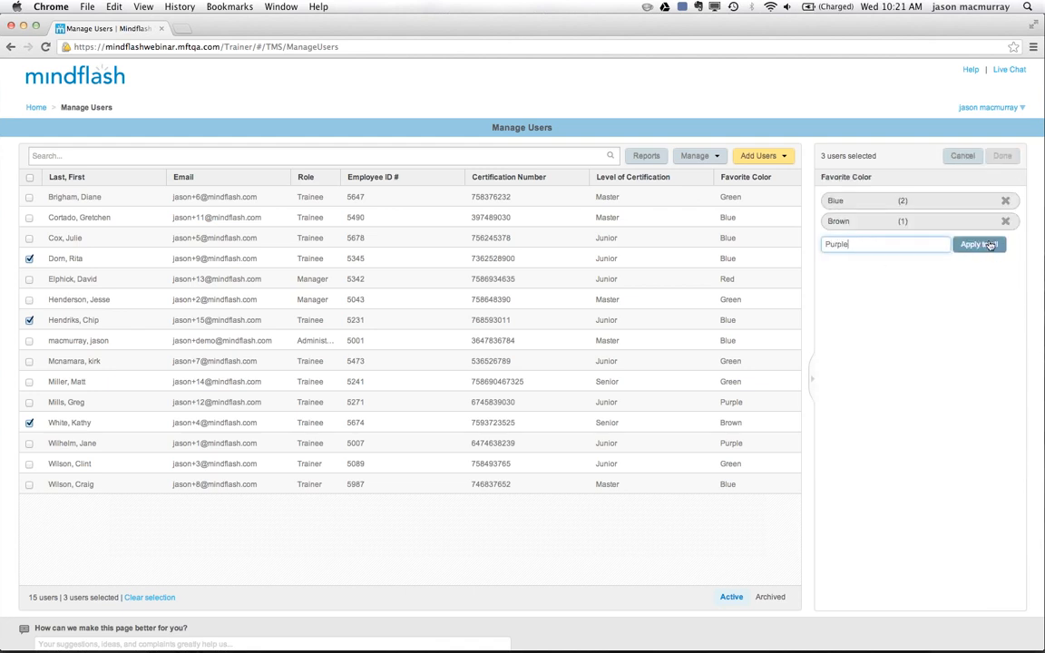
pyautogui.click(979, 245)
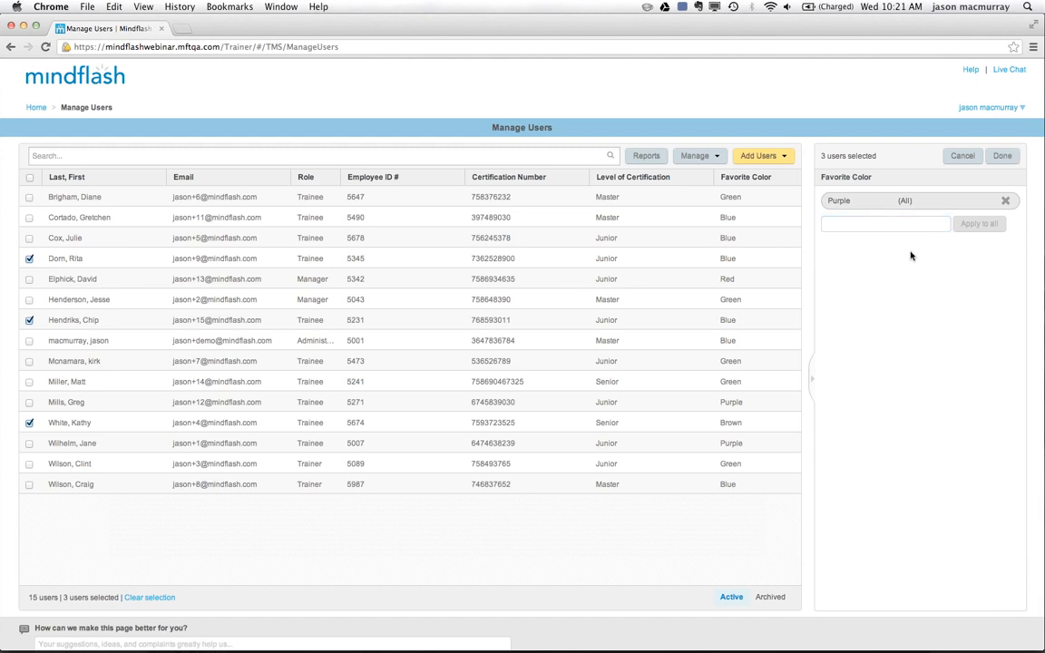
pyautogui.click(1003, 156)
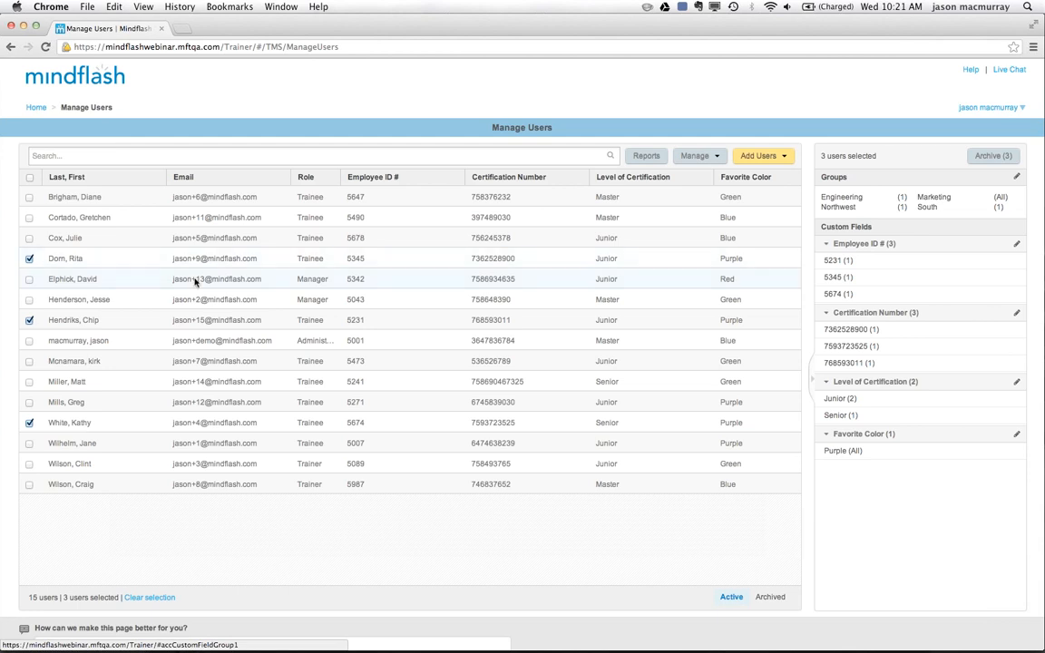
pyautogui.click(29, 178)
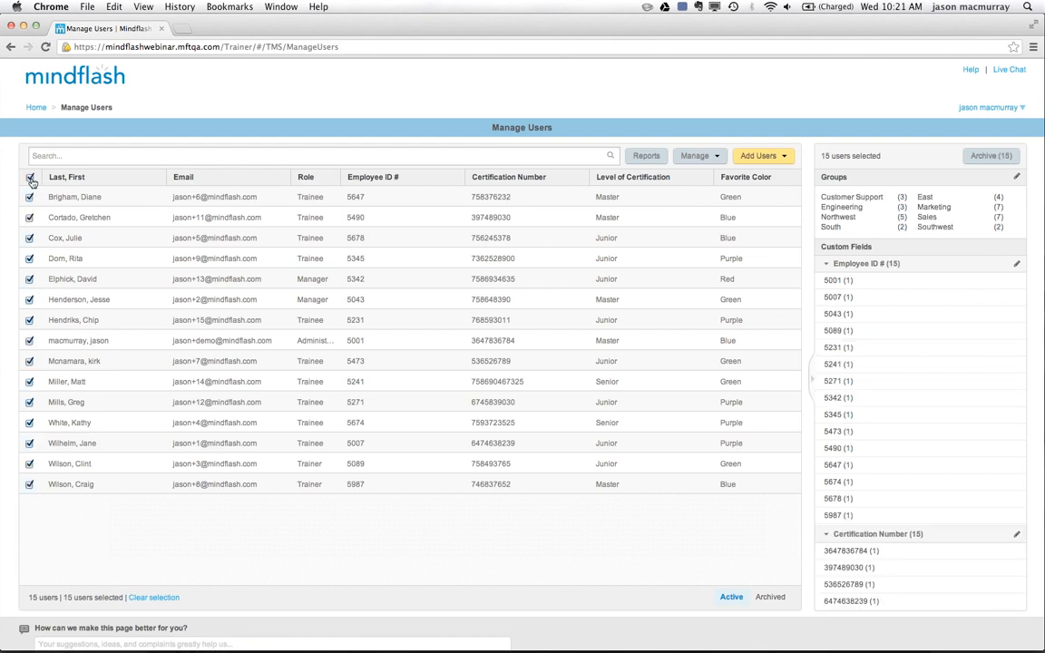
pyautogui.click(30, 178)
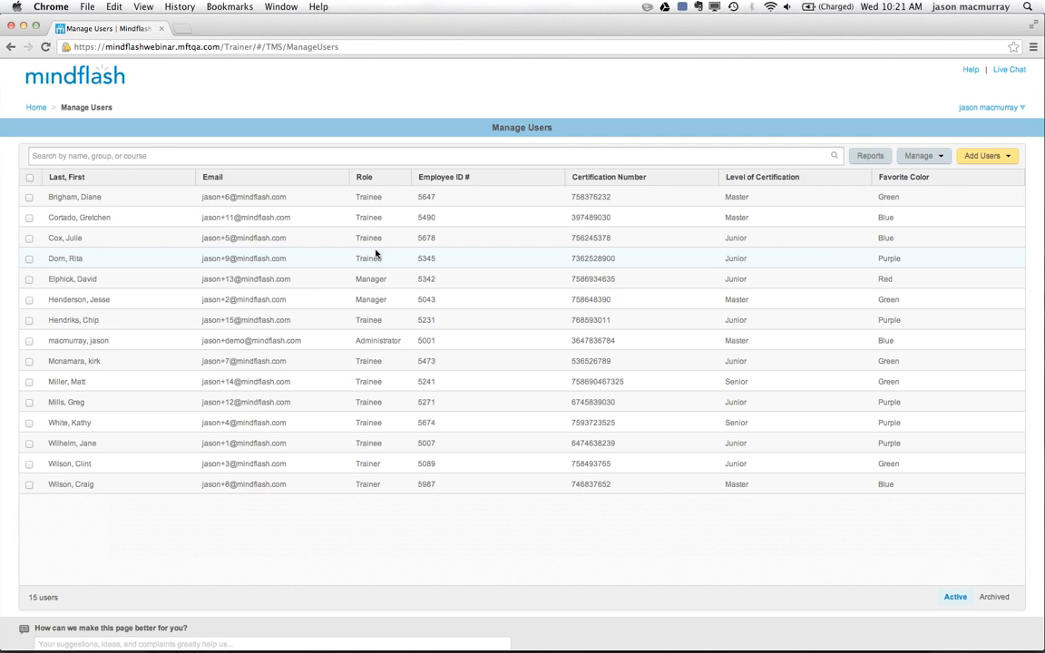
# Start adding a new user manually and enter the user's first and last name.
pyautogui.click(1010, 160)
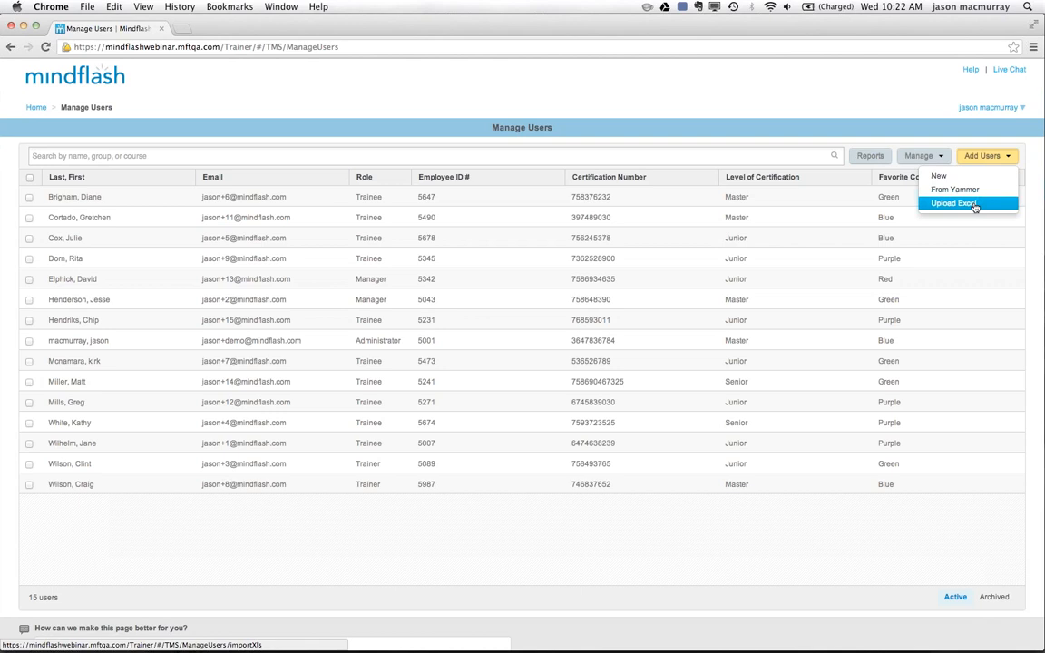
pyautogui.click(939, 176)
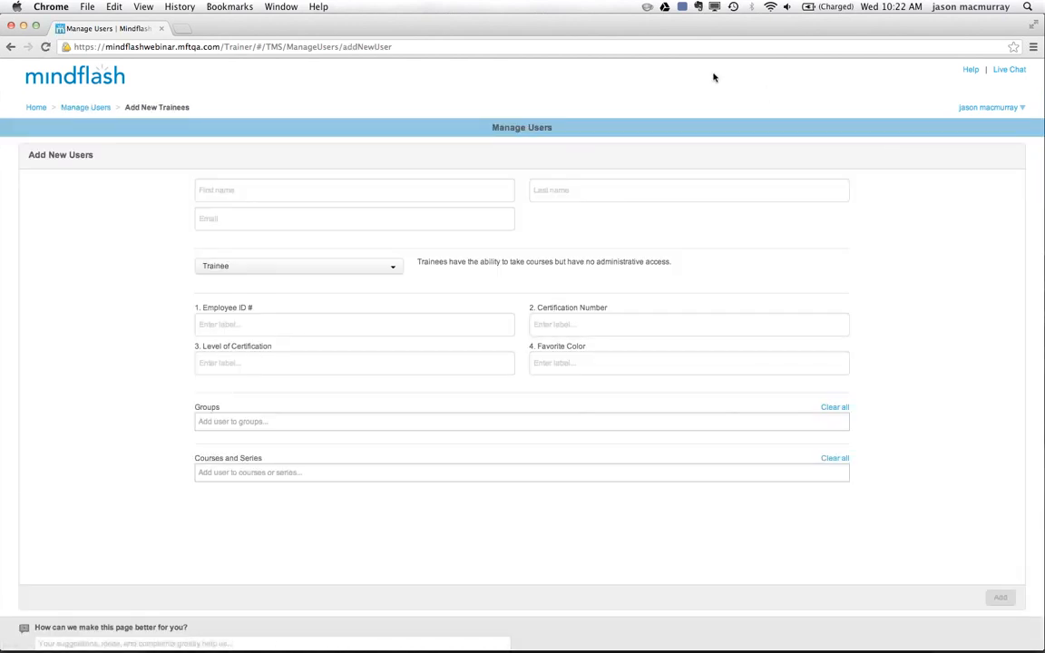
pyautogui.click(269, 196)
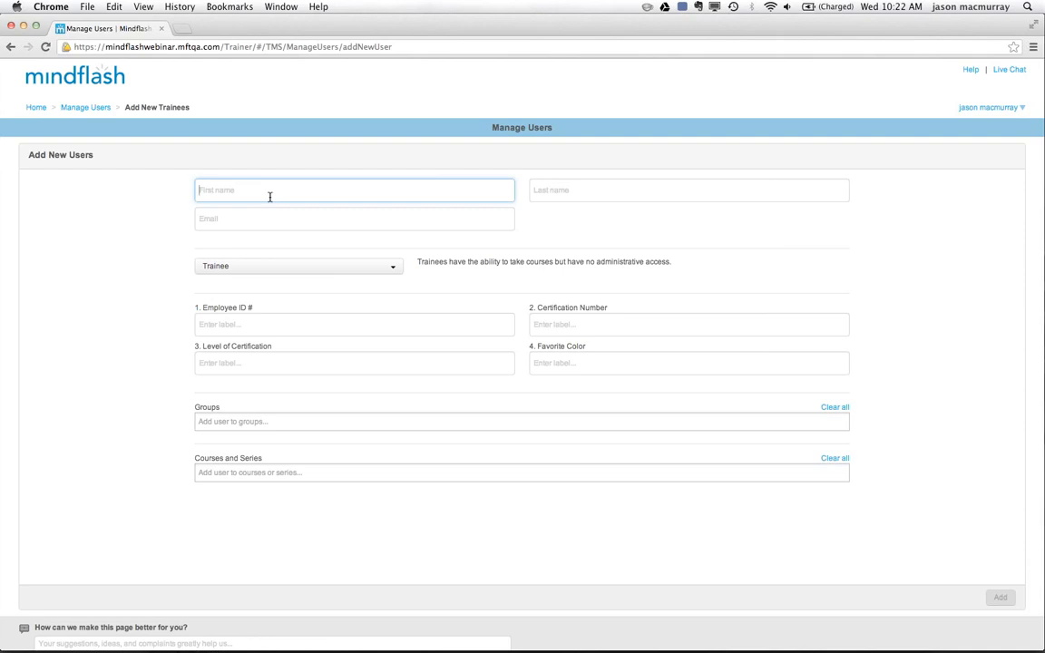
pyautogui.press('Tab')
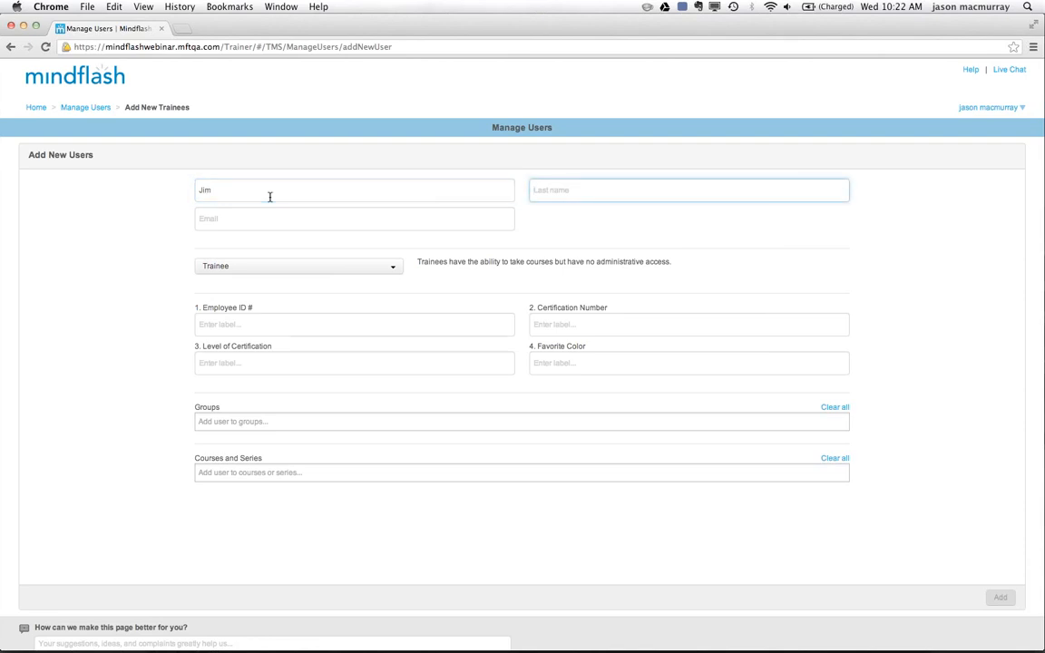
pyautogui.press('Tab')
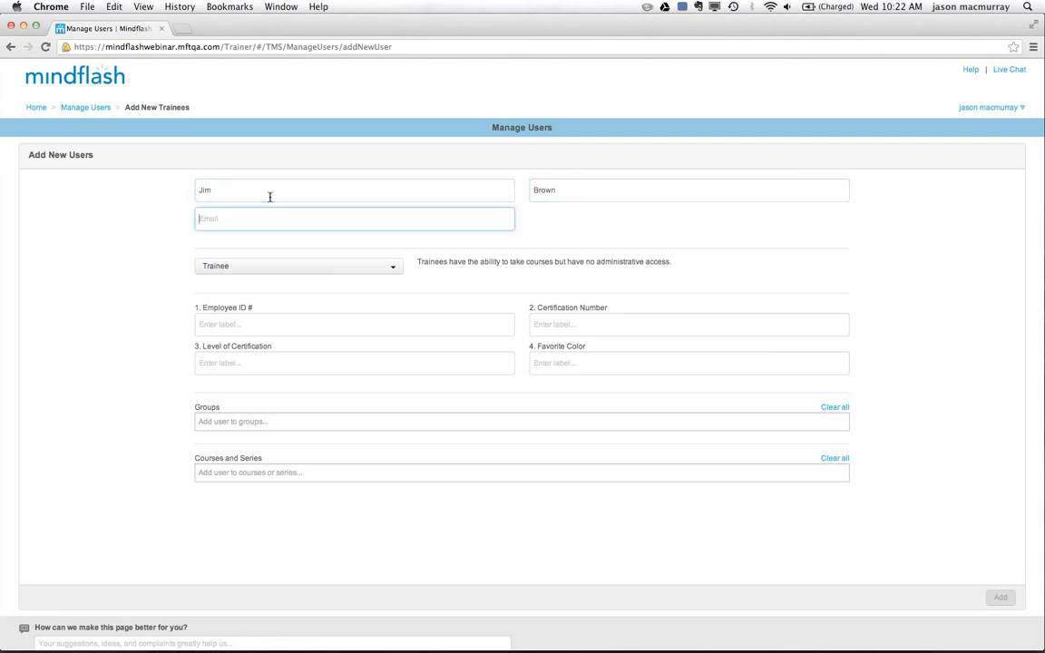
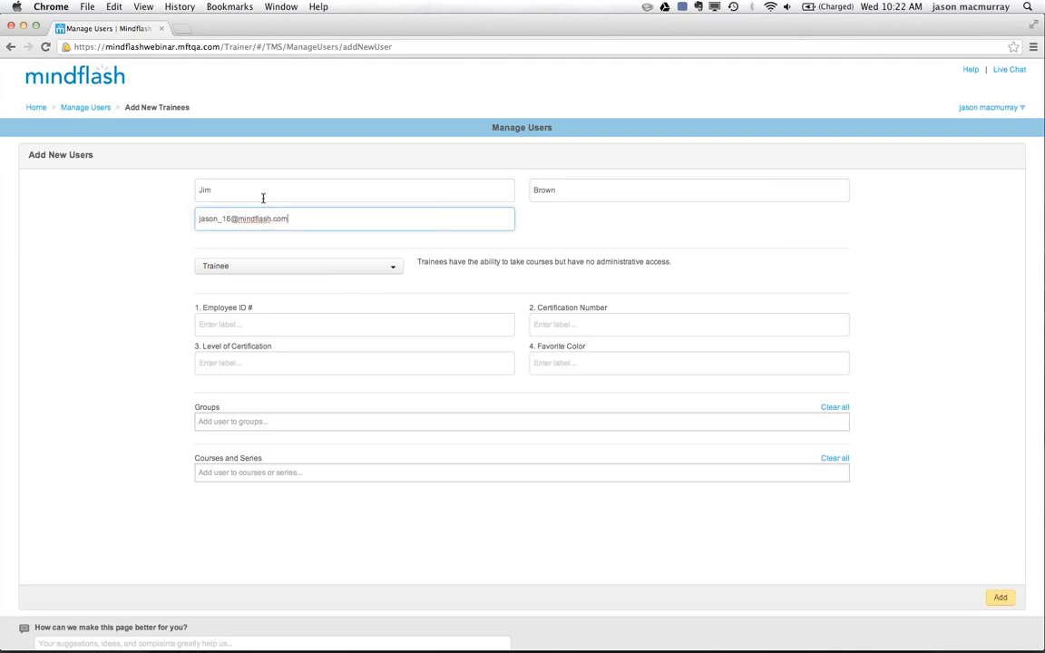
# Enter the new user's e-mail address, with a plus sign instead of an underscore before the number.
pyautogui.click(223, 219)
pyautogui.press('BackSpace')
pyautogui.write('+')
# Review the available roles, keep Trainee, and fill in the new user's Employee ID #.
pyautogui.click(396, 270)
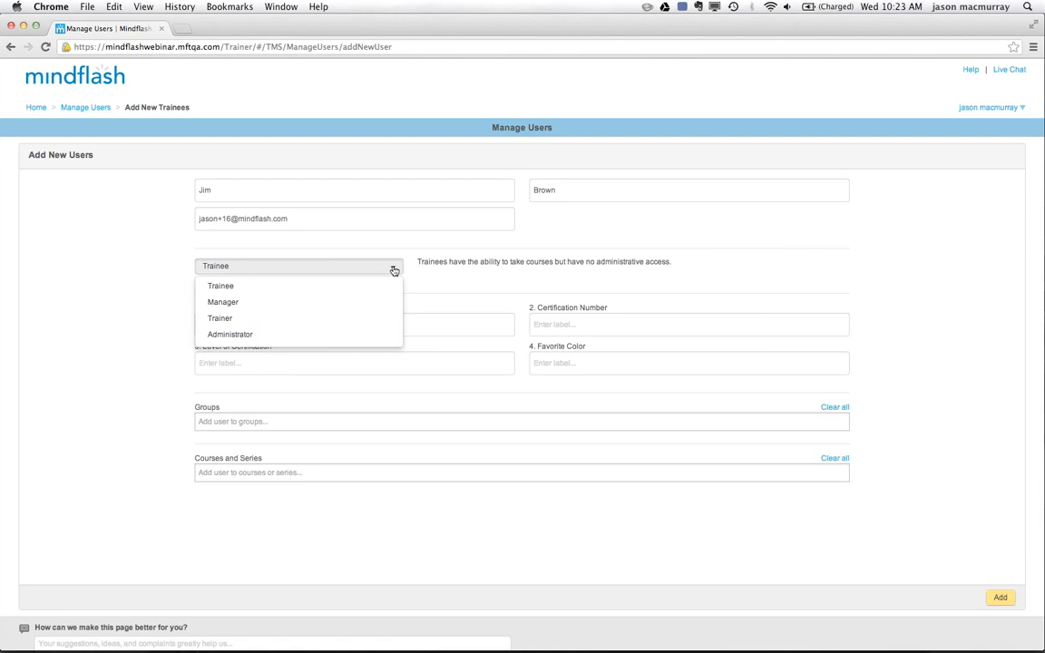
pyautogui.click(467, 284)
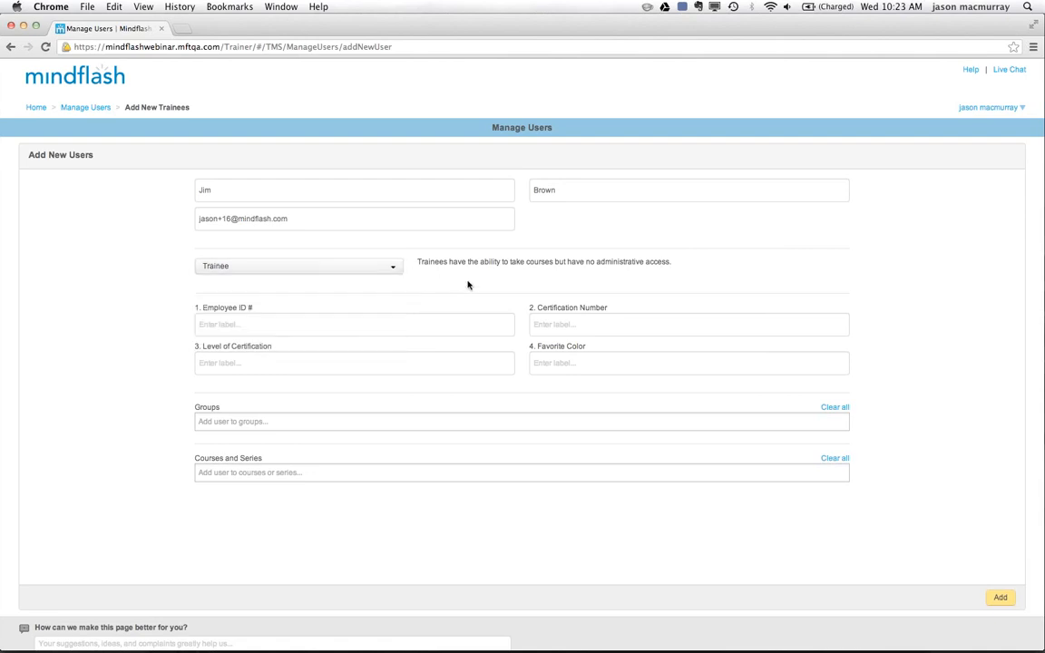
pyautogui.click(253, 323)
pyautogui.write('50')
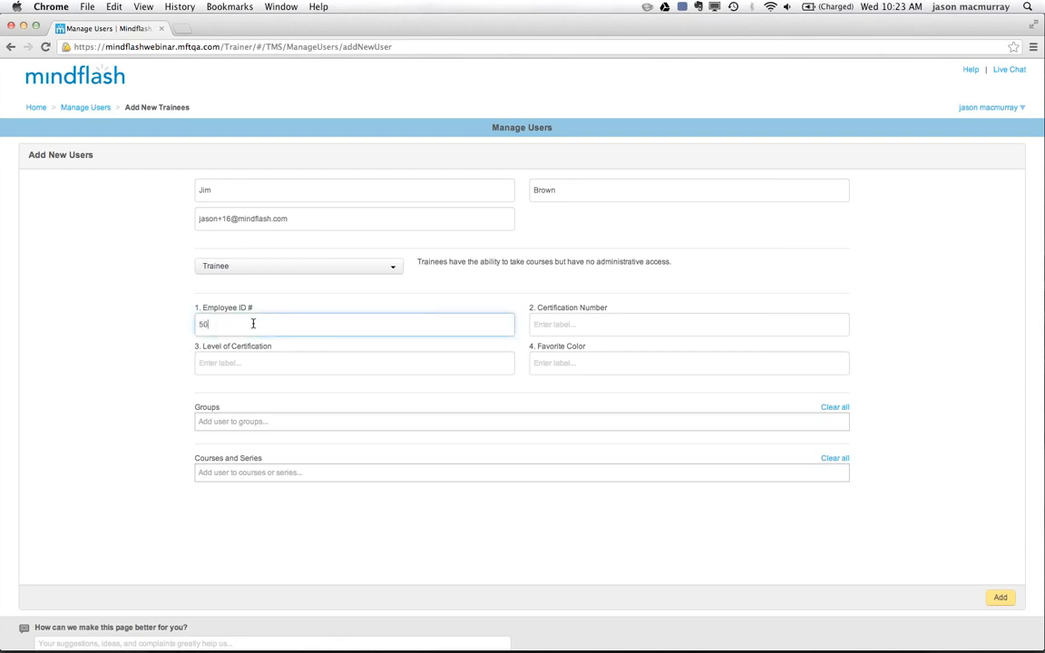
pyautogui.write('39')
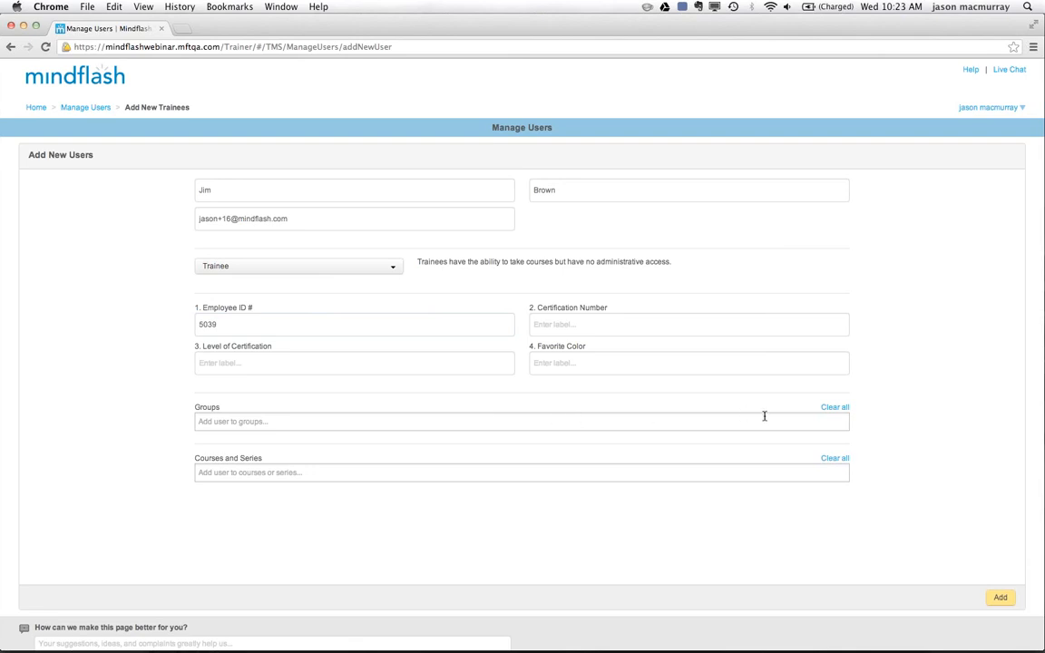
# Assign the new user to the Southwest and Engineering groups.
pyautogui.click(406, 423)
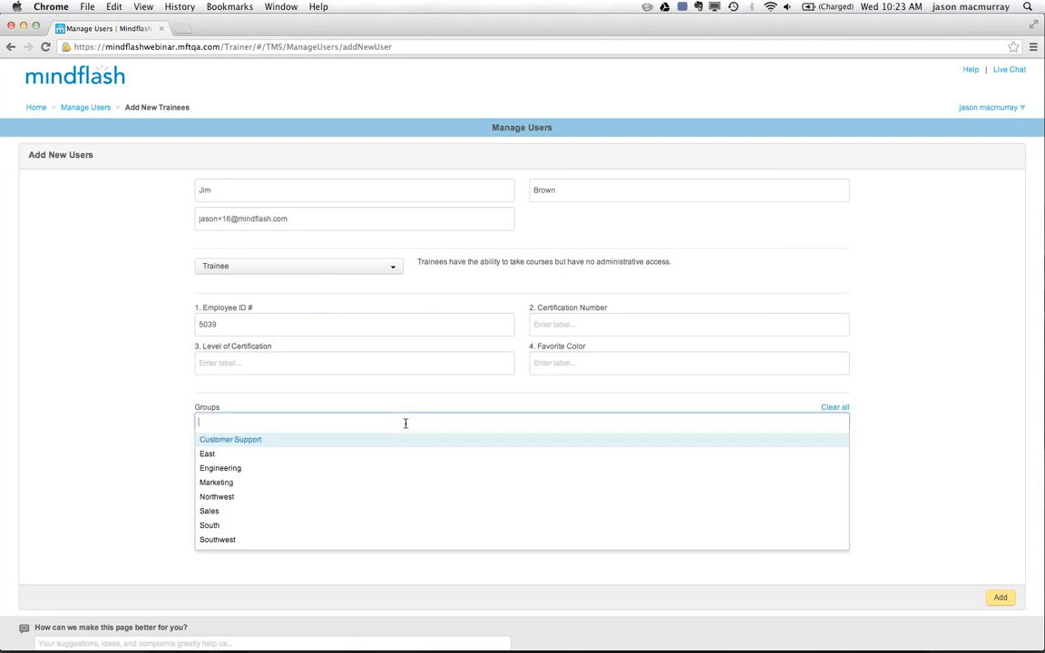
pyautogui.click(230, 541)
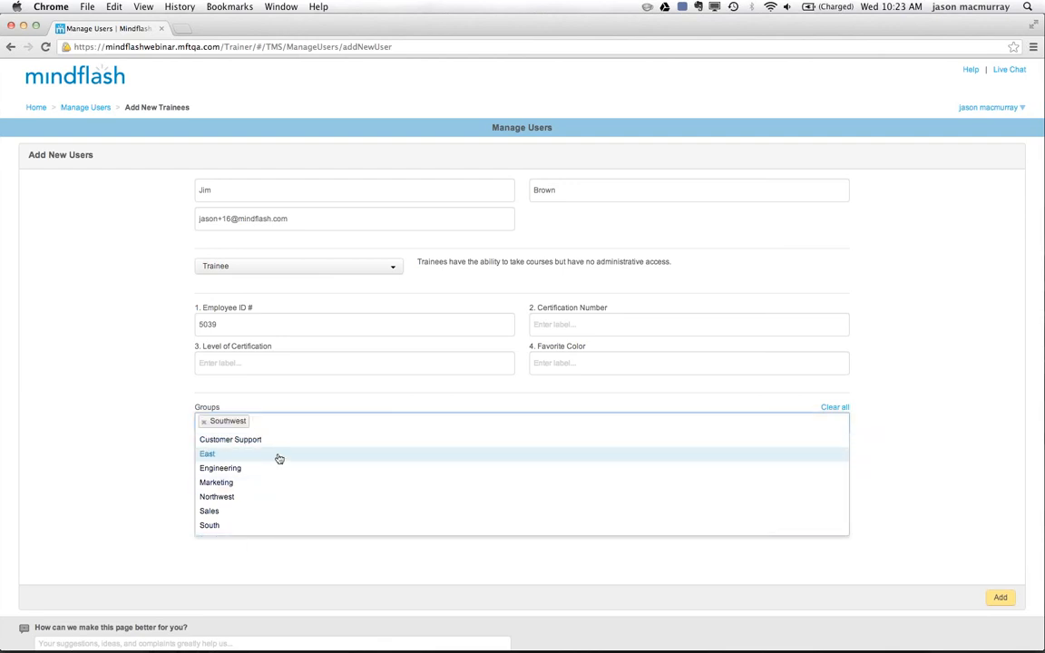
pyautogui.click(229, 470)
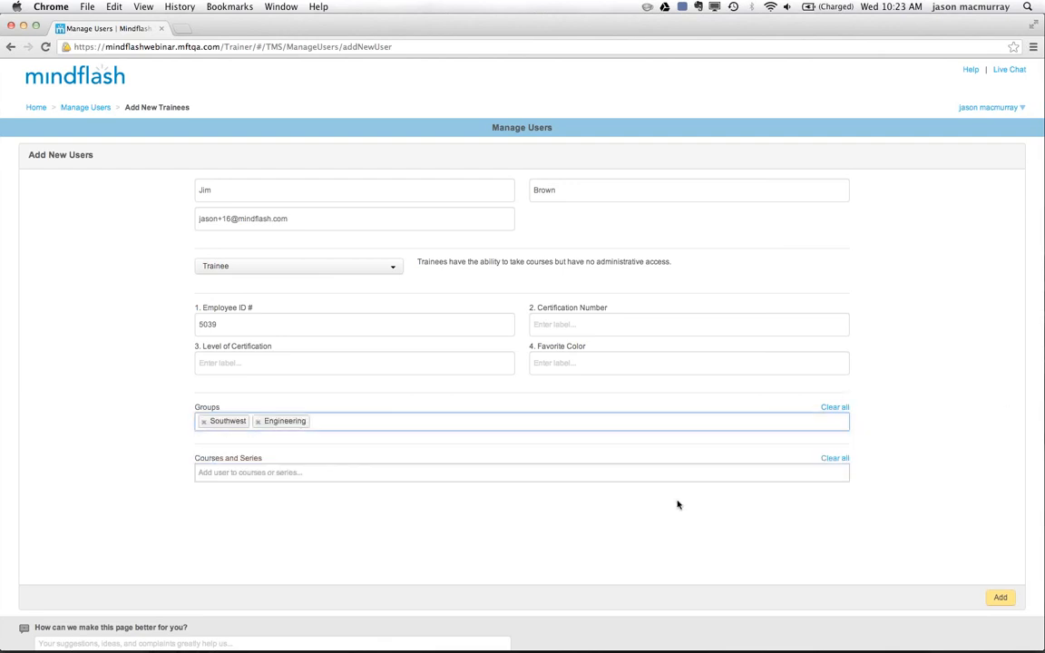
# Enroll the new user in the Time Management Part I course and the New Employee Trianing series, and add the user.
pyautogui.click(253, 472)
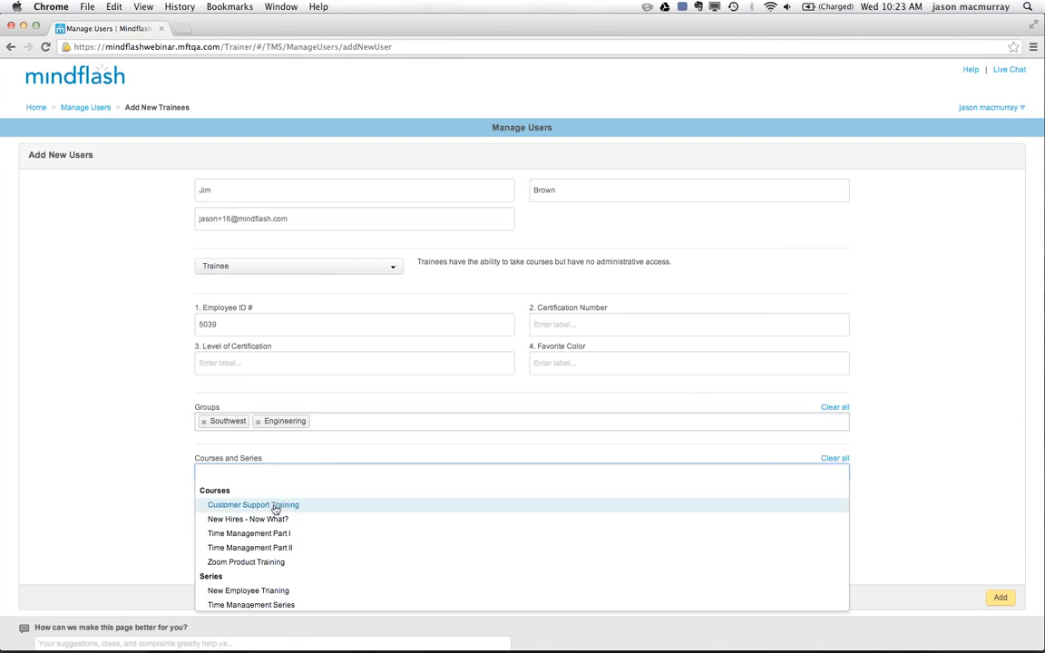
pyautogui.click(270, 533)
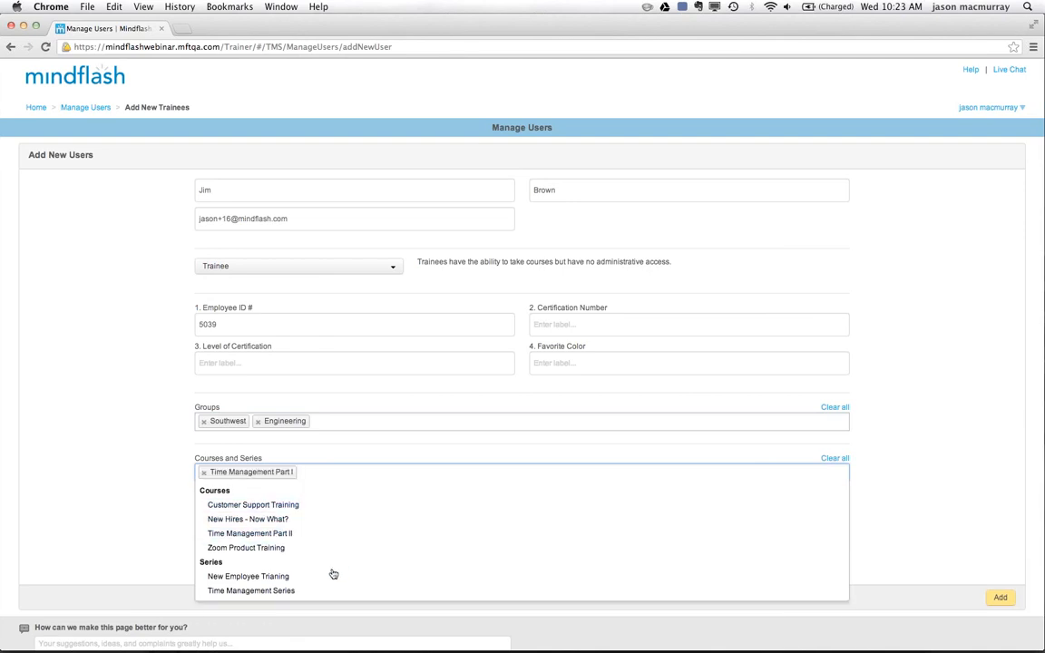
pyautogui.click(270, 577)
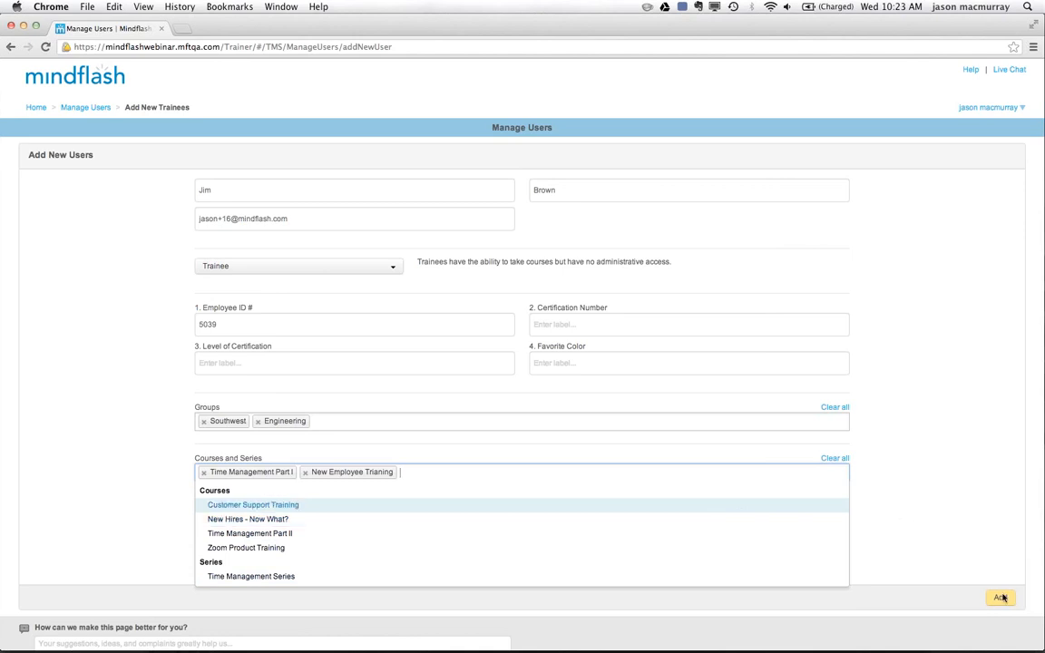
pyautogui.click(970, 542)
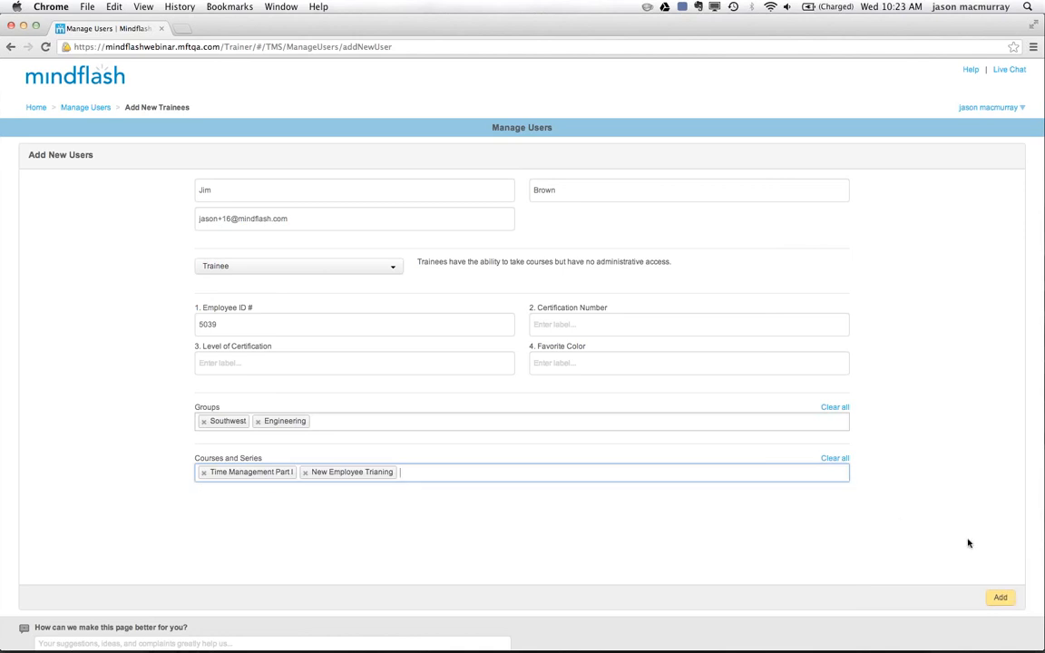
pyautogui.click(1001, 598)
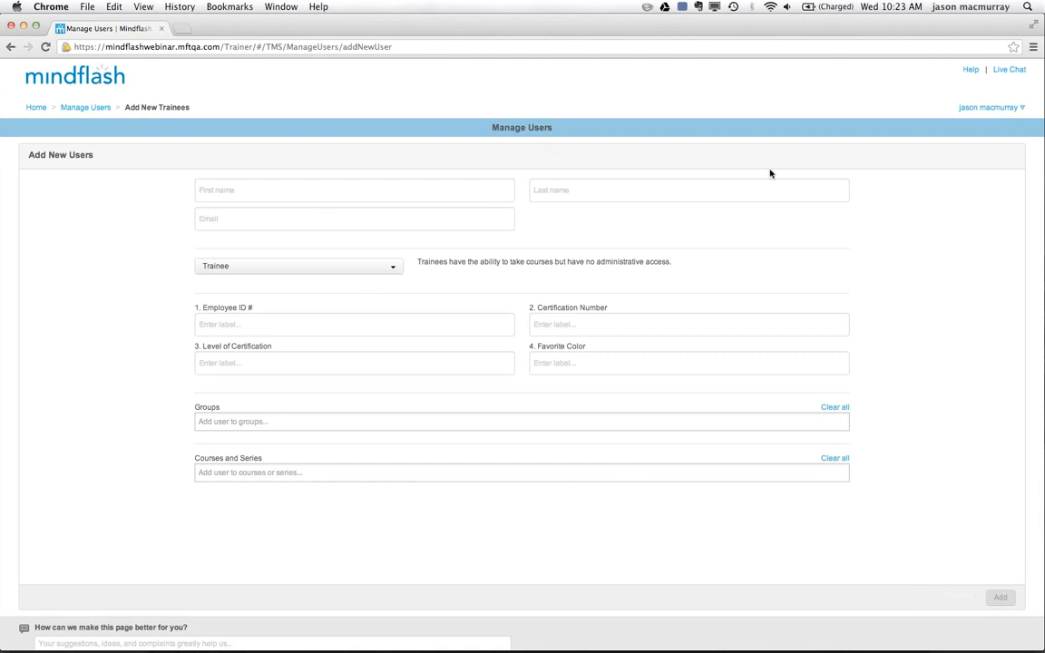
# Return to the Manage Users list, search for "time", and filter the users by the course Time Management Part I.
pyautogui.click(90, 110)
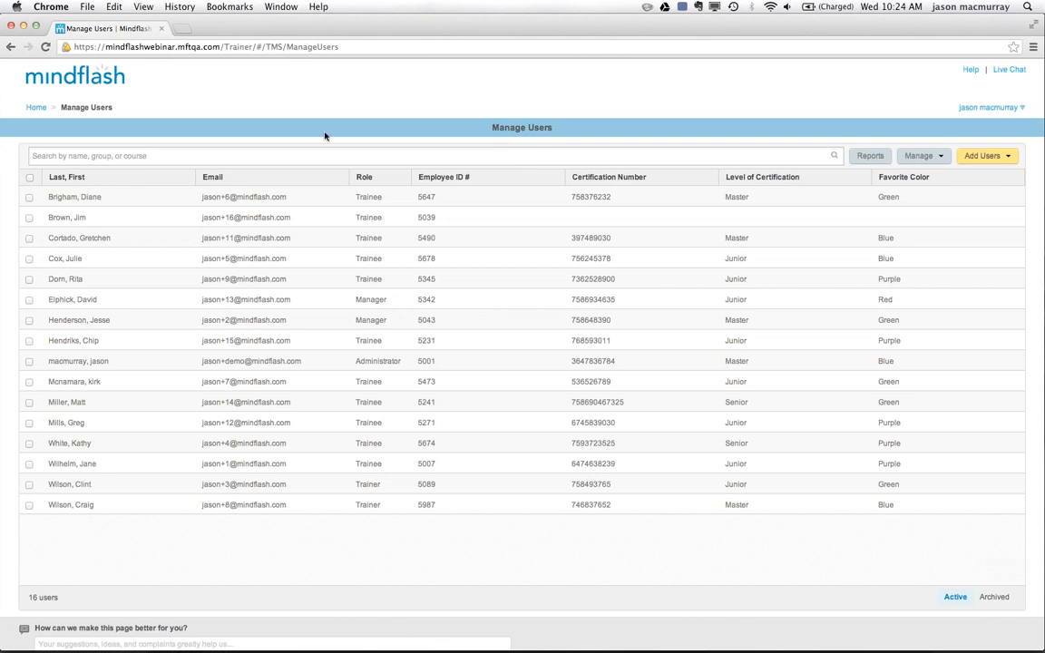
pyautogui.click(254, 154)
pyautogui.write('time')
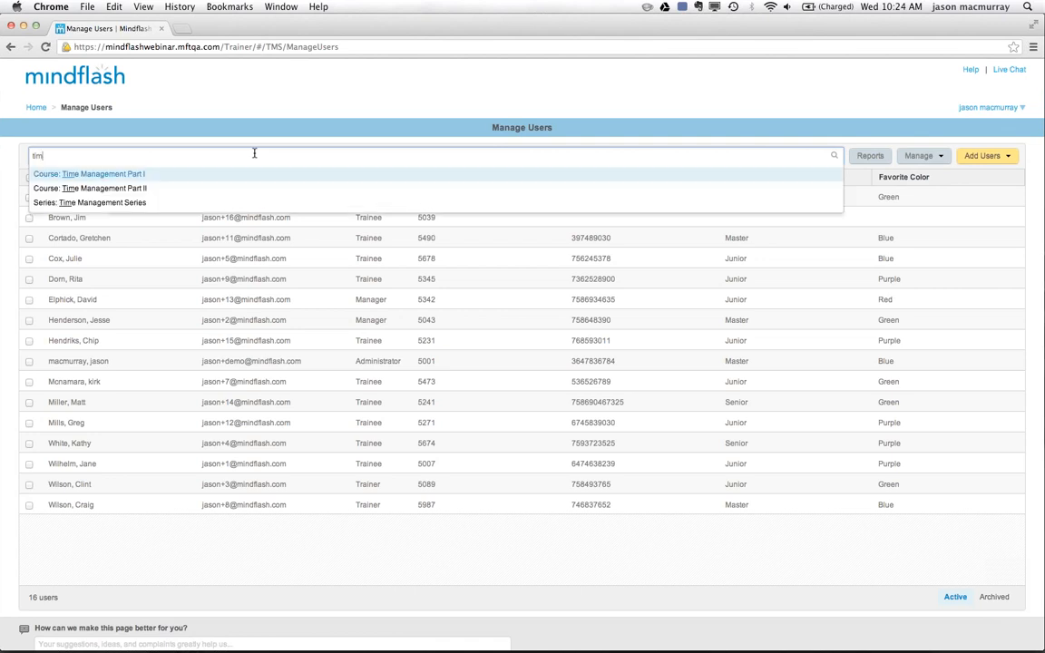
pyautogui.click(118, 177)
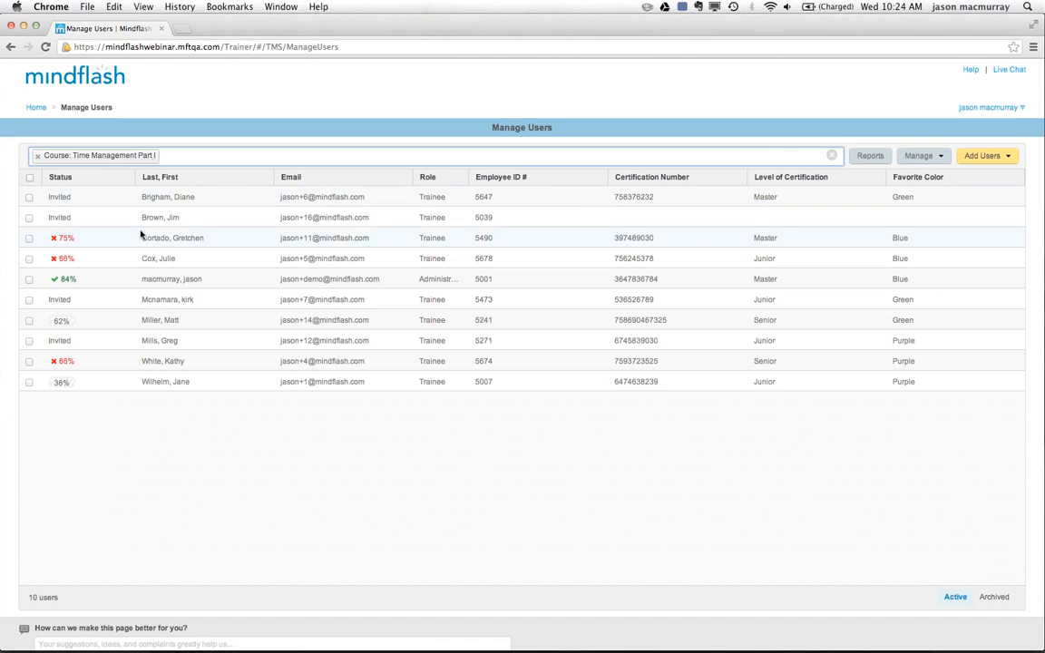
# Archive the three users with failing red scores of 75%, 66% and 66% in the filtered course list.
pyautogui.click(29, 239)
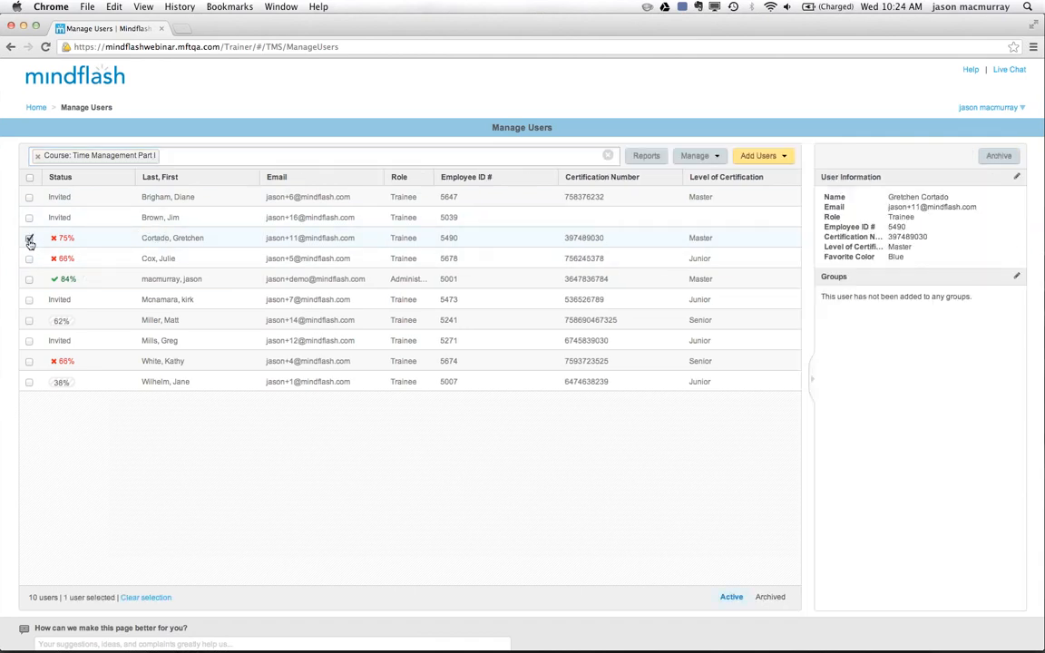
pyautogui.click(30, 259)
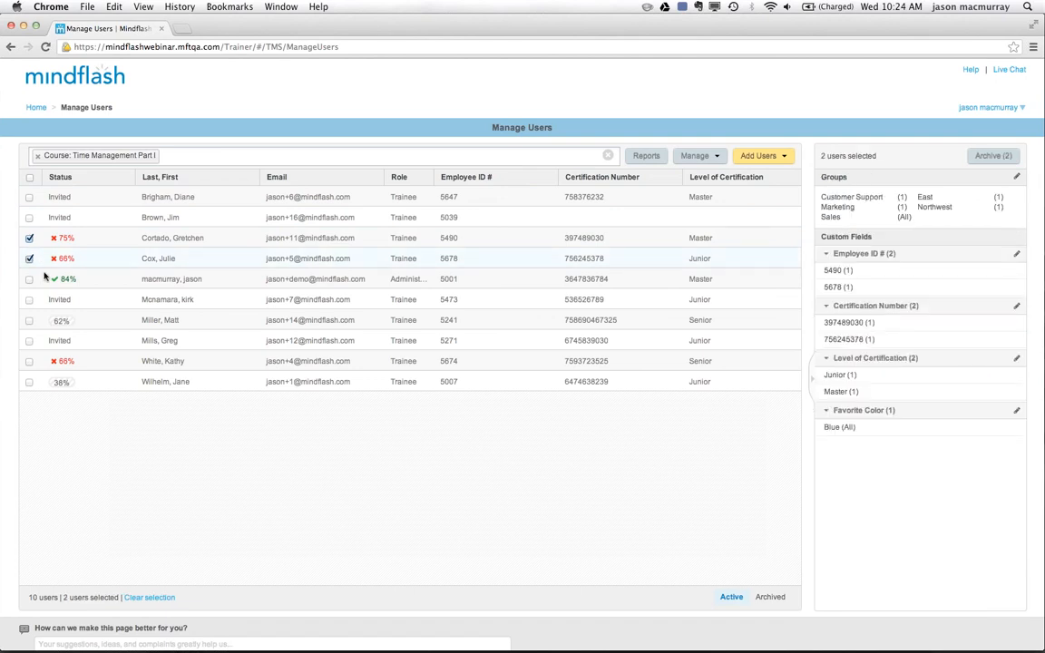
pyautogui.click(29, 362)
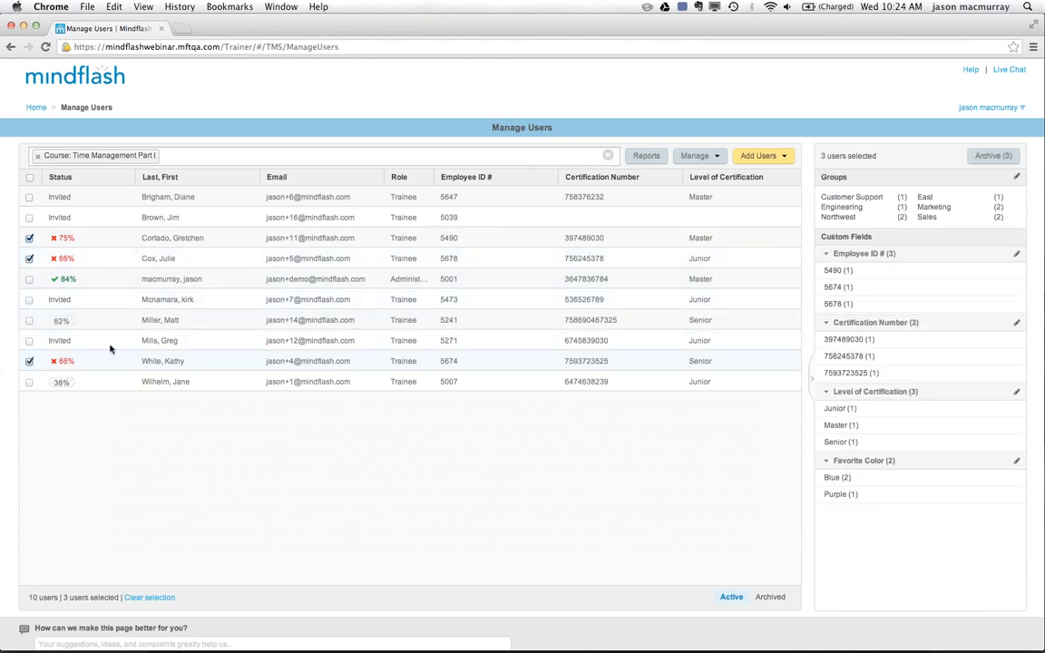
pyautogui.click(993, 157)
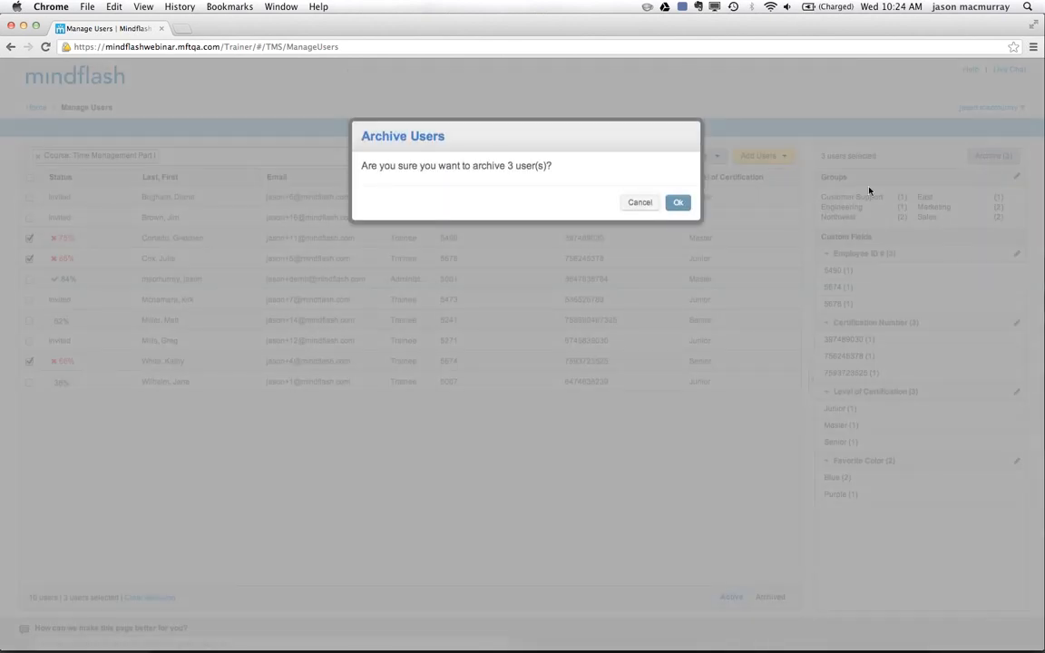
pyautogui.click(677, 202)
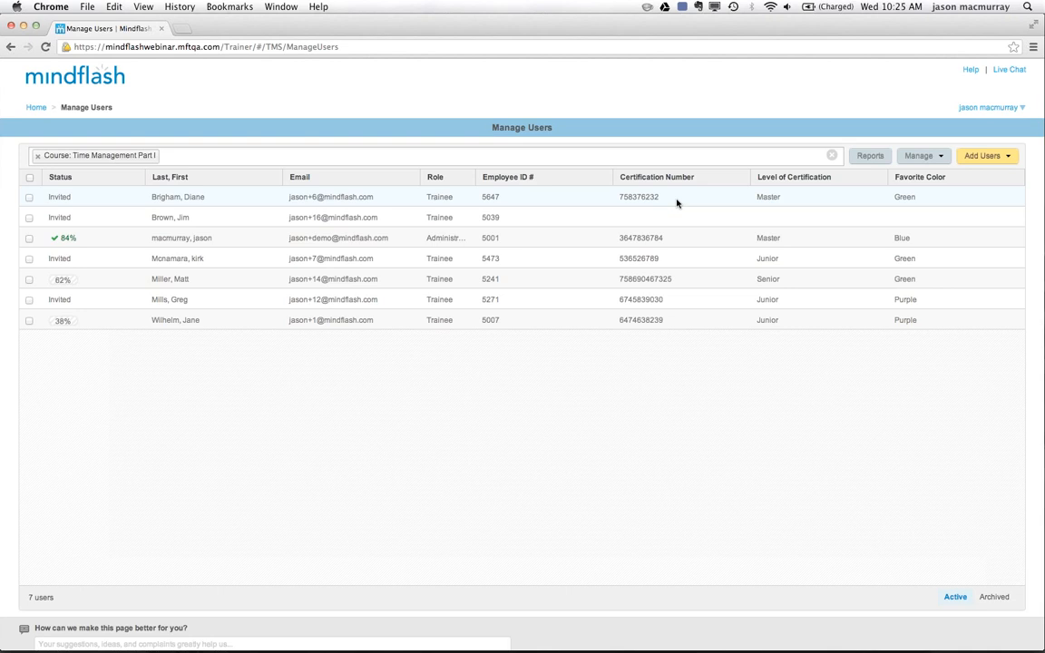
# Switch to the May New Features Webinar presentation in PowerPoint and start the slide show from the Custom Fields slide.
pyautogui.moveTo(502, 649)
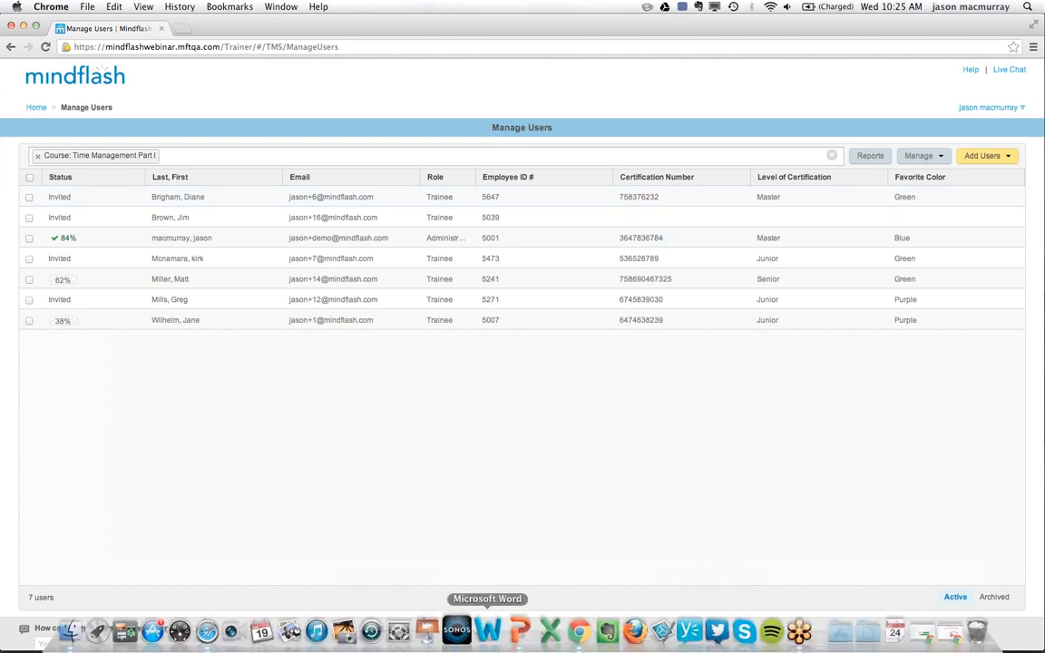
pyautogui.click(517, 633)
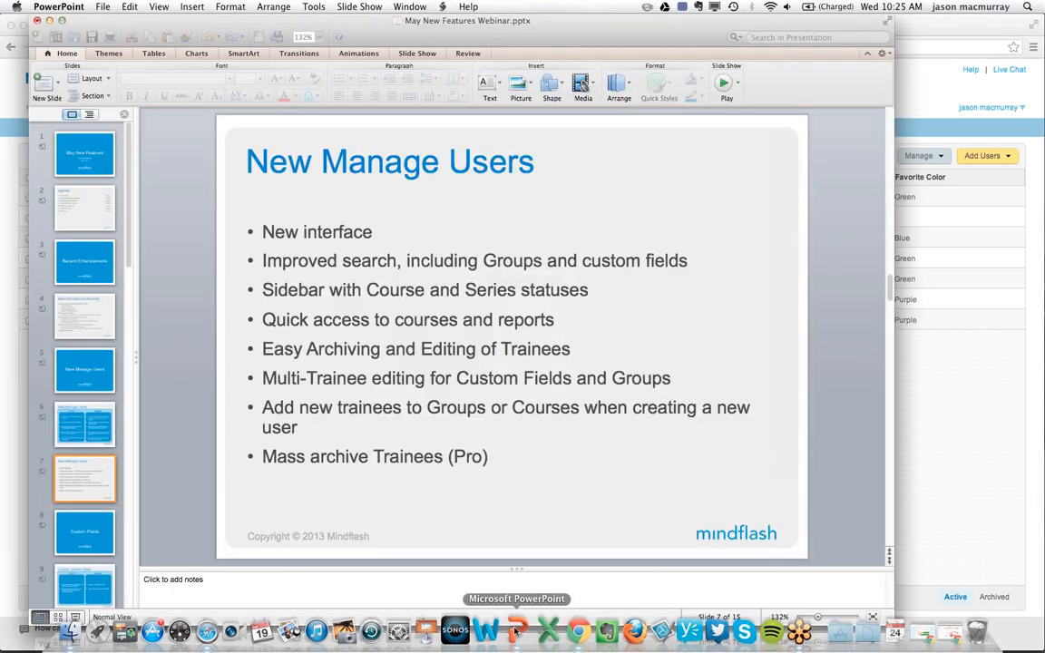
pyautogui.click(87, 536)
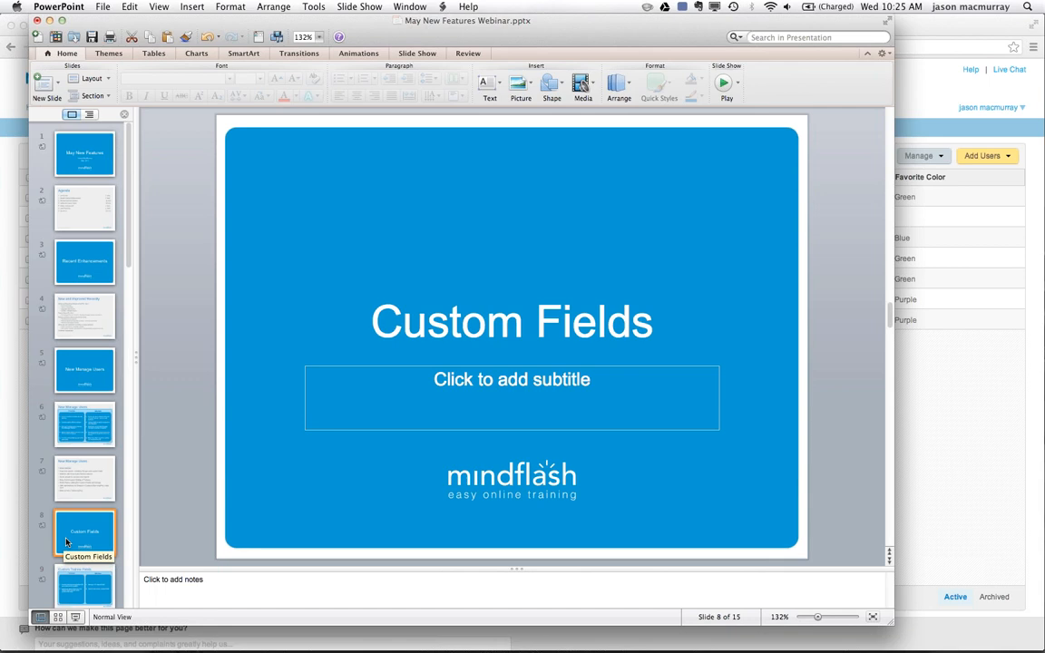
pyautogui.click(77, 619)
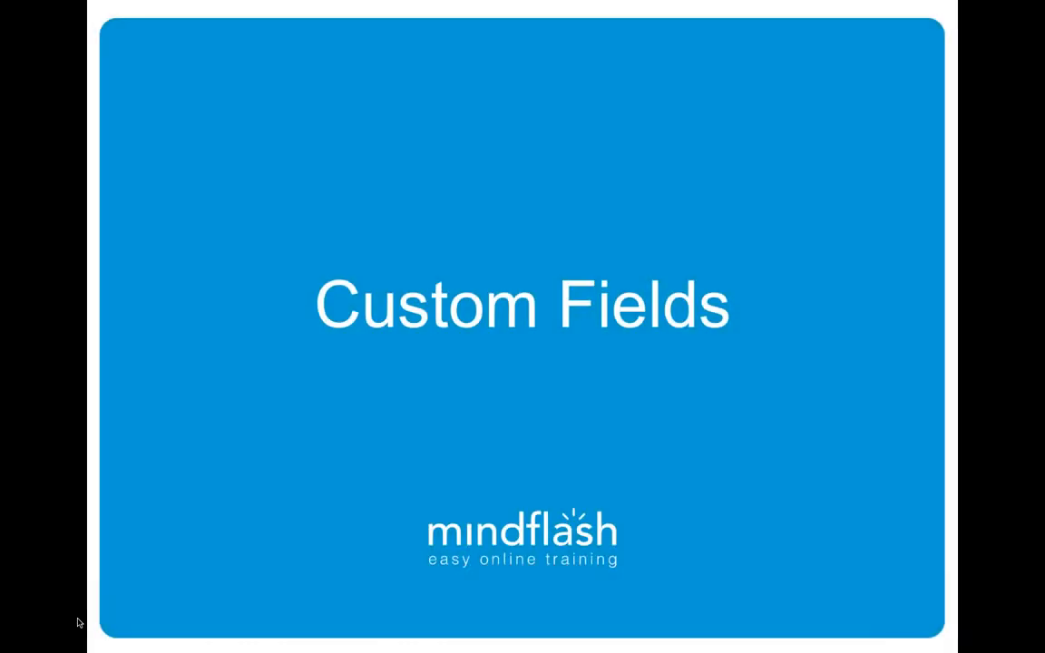
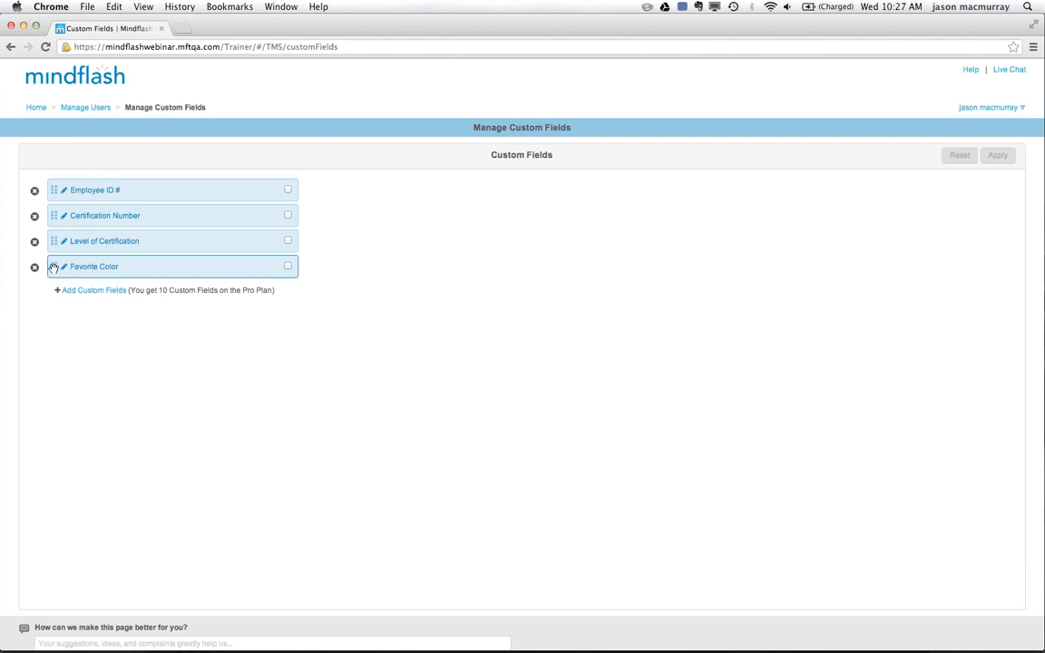
# Move the Favorite Color custom field directly below Employee ID #, and add and save a new custom field named Start Day.
pyautogui.moveTo(56, 267); pyautogui.dragTo(58, 214)
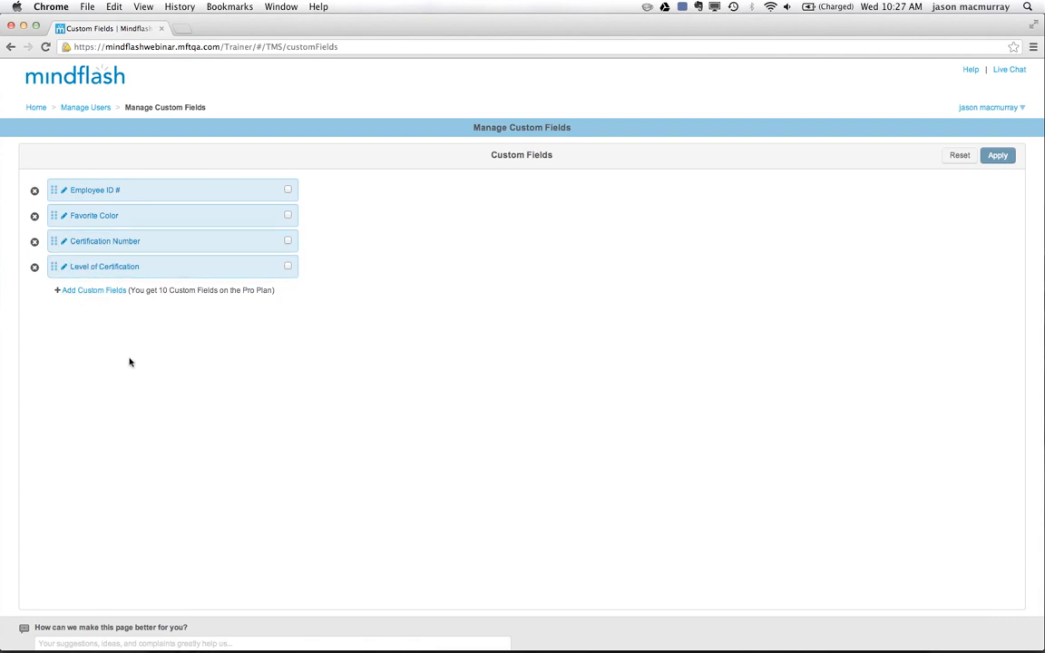
pyautogui.click(90, 291)
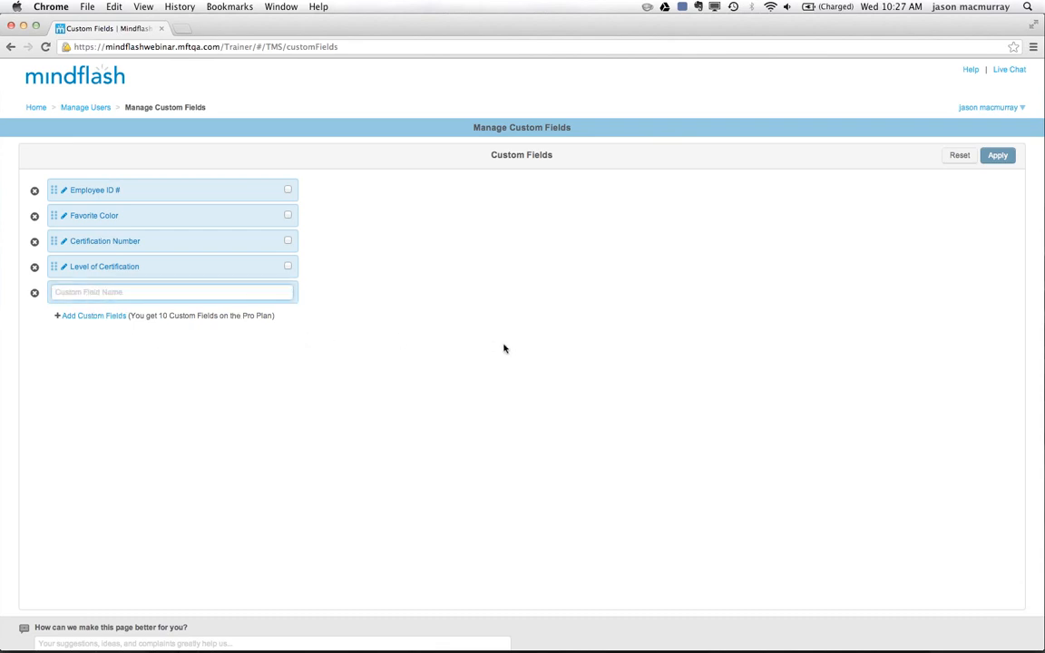
pyautogui.write('Start Day')
pyautogui.click(998, 157)
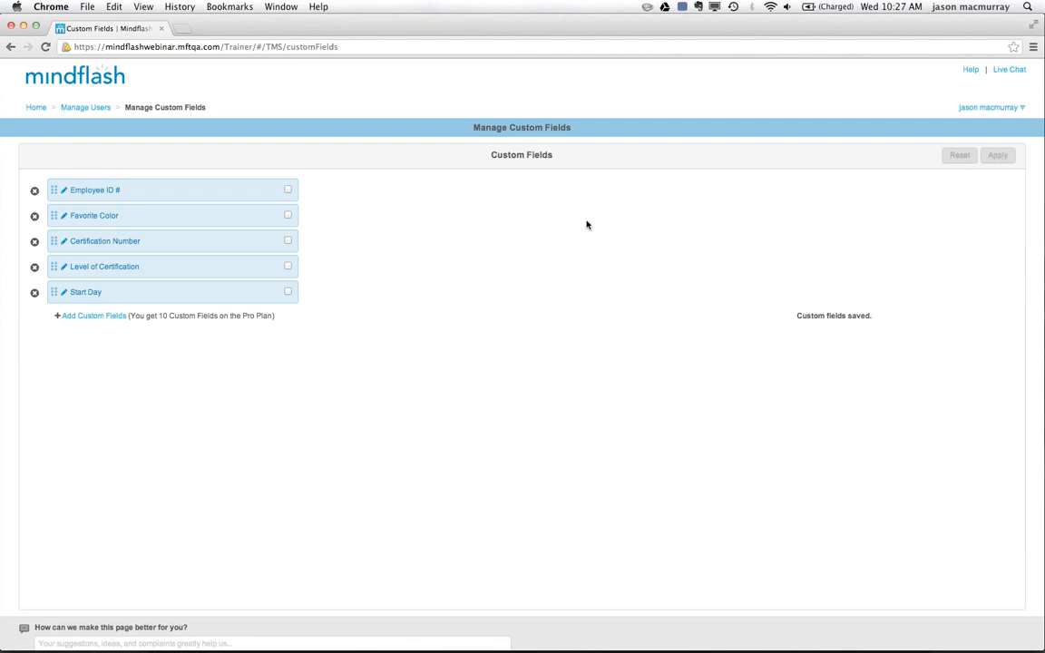
# Return to Manage Users and set the Start Day custom field to Monday for the first, third and fifth listed users.
pyautogui.click(91, 109)
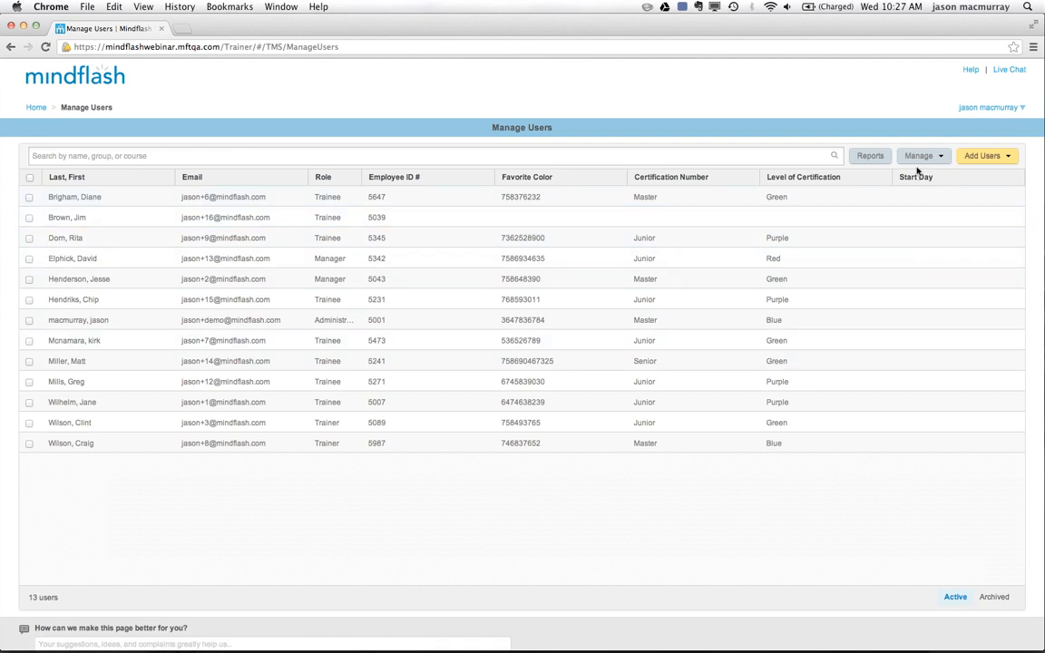
pyautogui.click(29, 199)
pyautogui.click(29, 237)
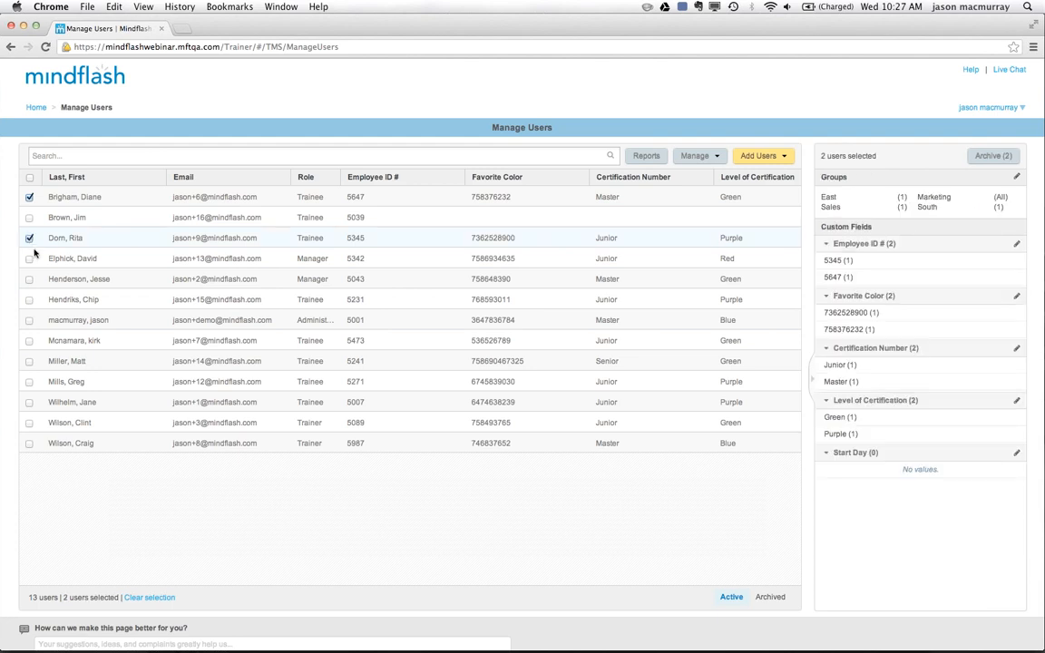
pyautogui.click(29, 280)
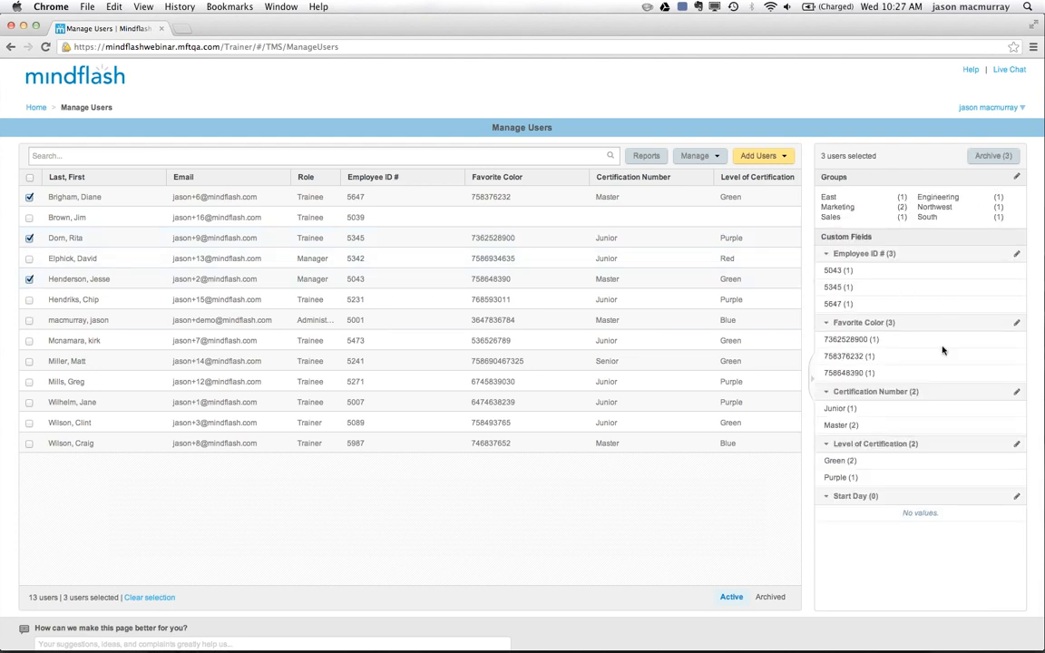
pyautogui.click(1017, 496)
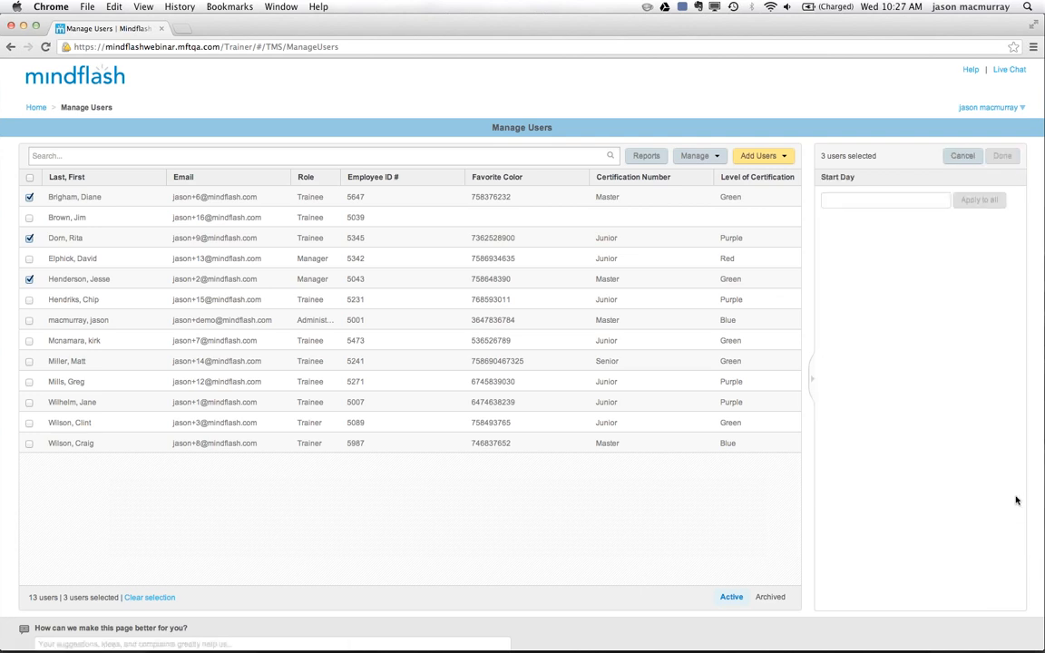
pyautogui.click(874, 207)
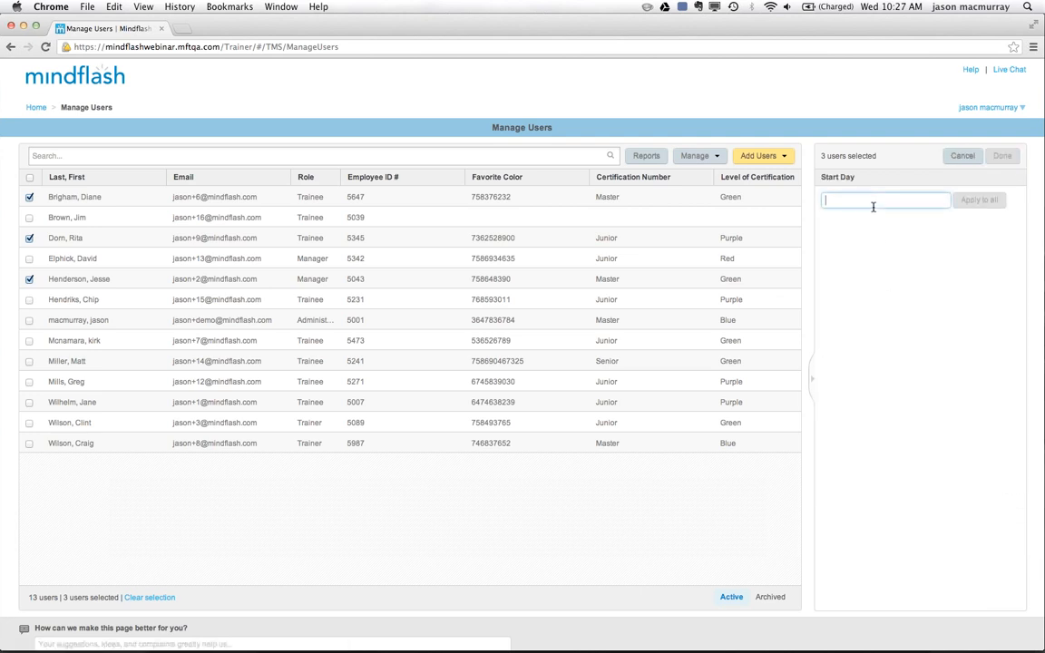
pyautogui.write('Monday')
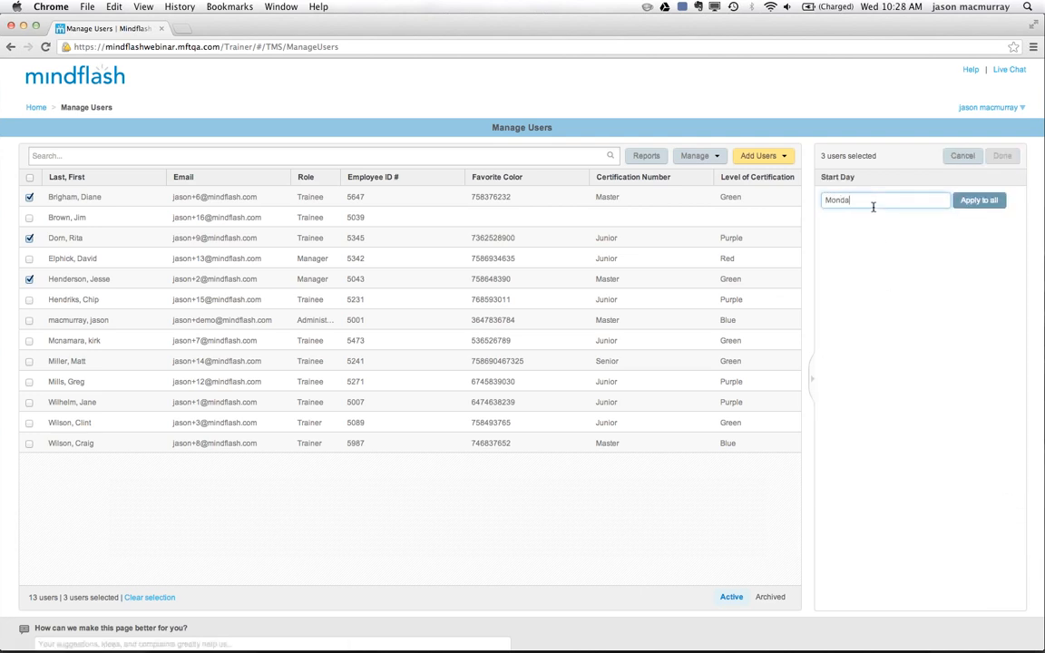
pyautogui.click(988, 200)
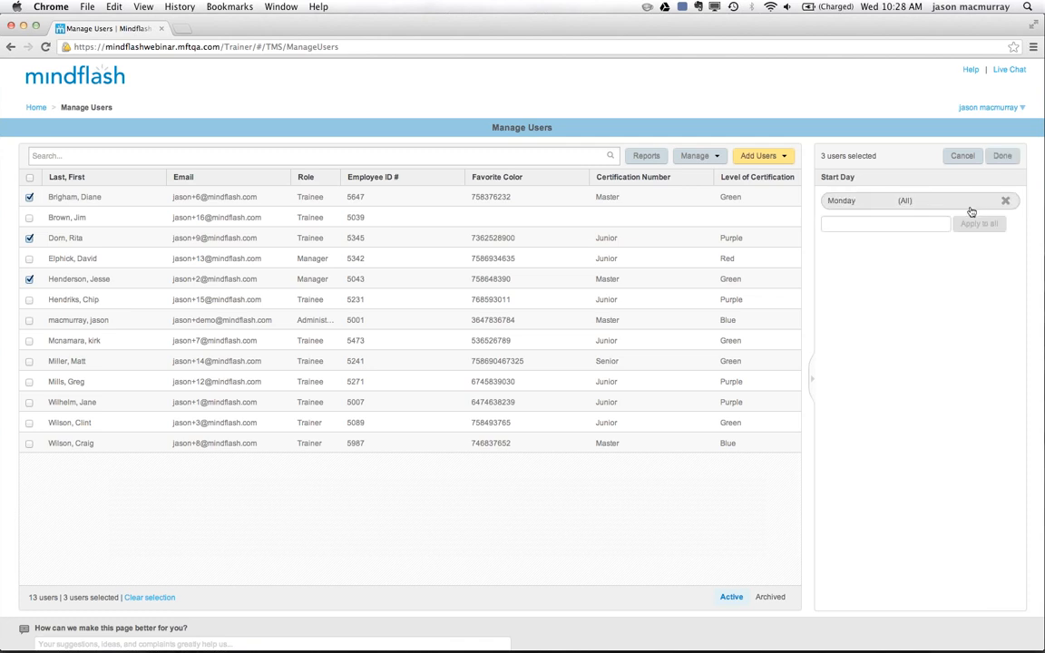
pyautogui.click(1002, 156)
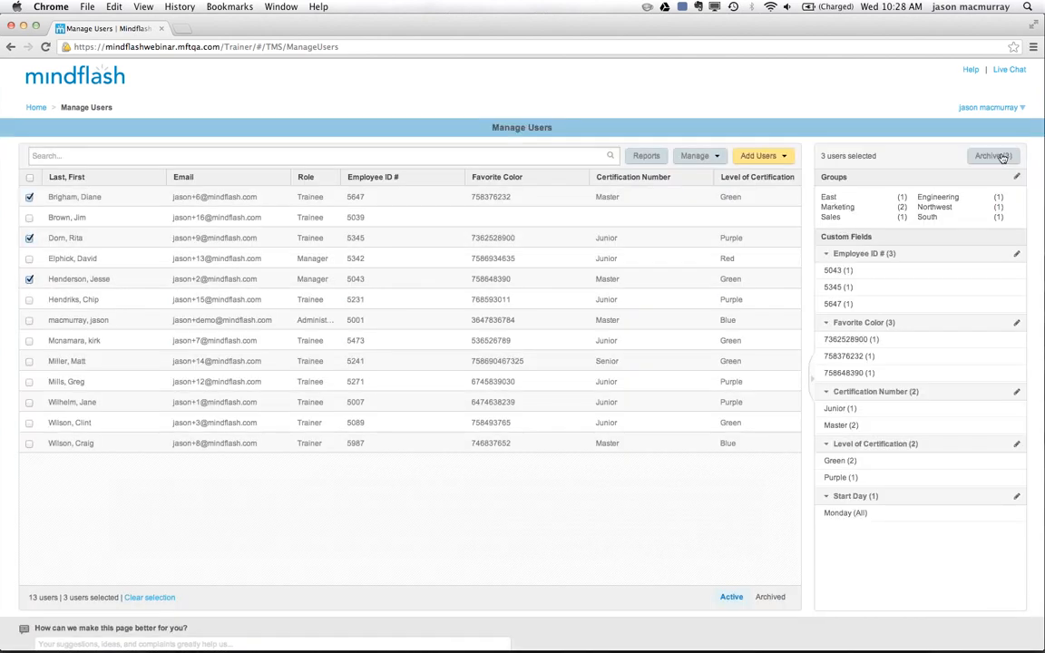
pyautogui.click(29, 320)
pyautogui.click(29, 340)
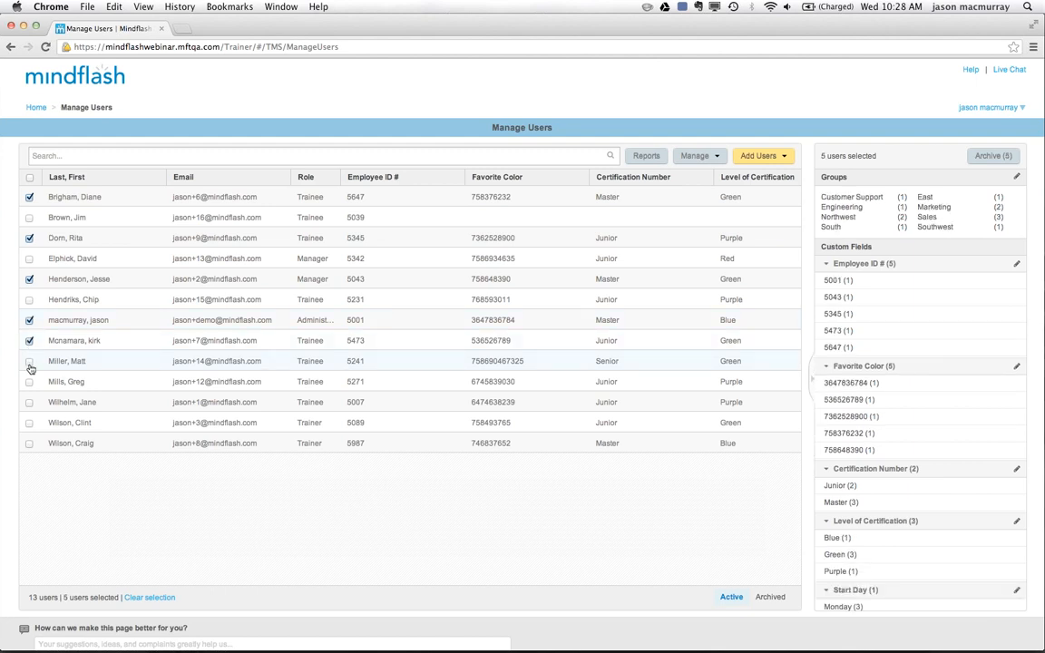
pyautogui.click(29, 361)
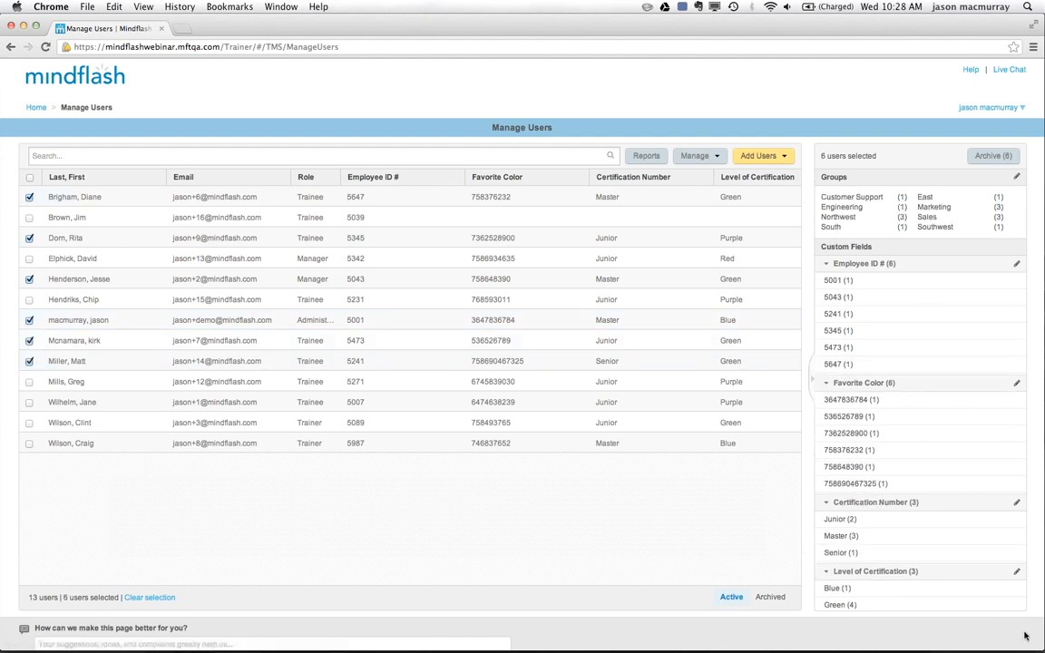
pyautogui.scroll(-2, 921, 477)
pyautogui.scroll(-1, 921, 477)
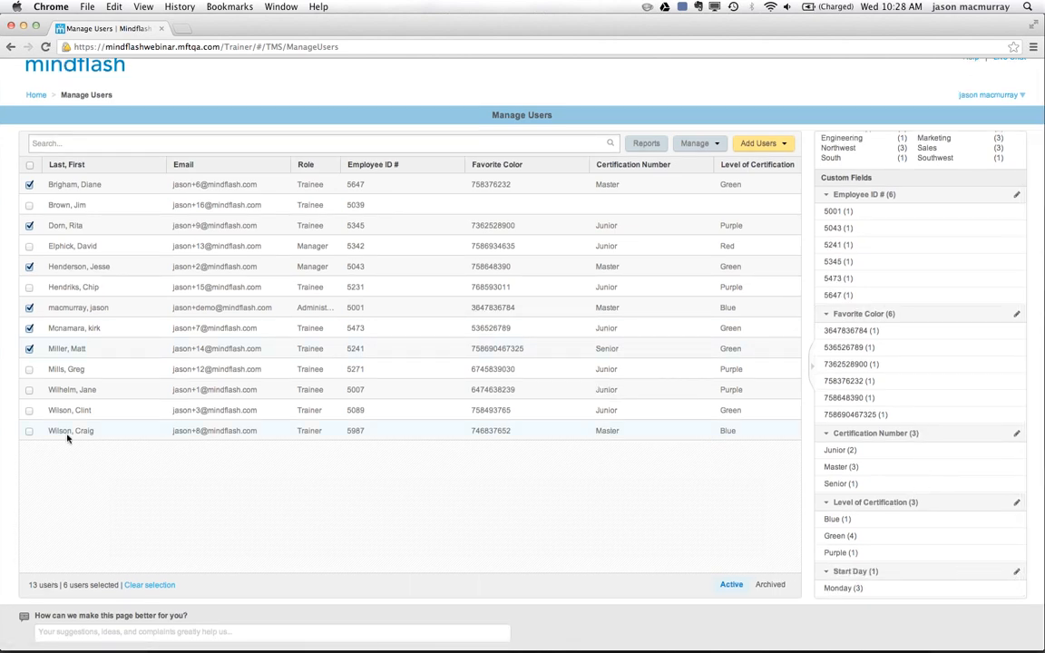
# Clear the current selection, set Start Day to "uesday" for the ninth, tenth and eleventh listed users, and deselect all users.
pyautogui.click(29, 167)
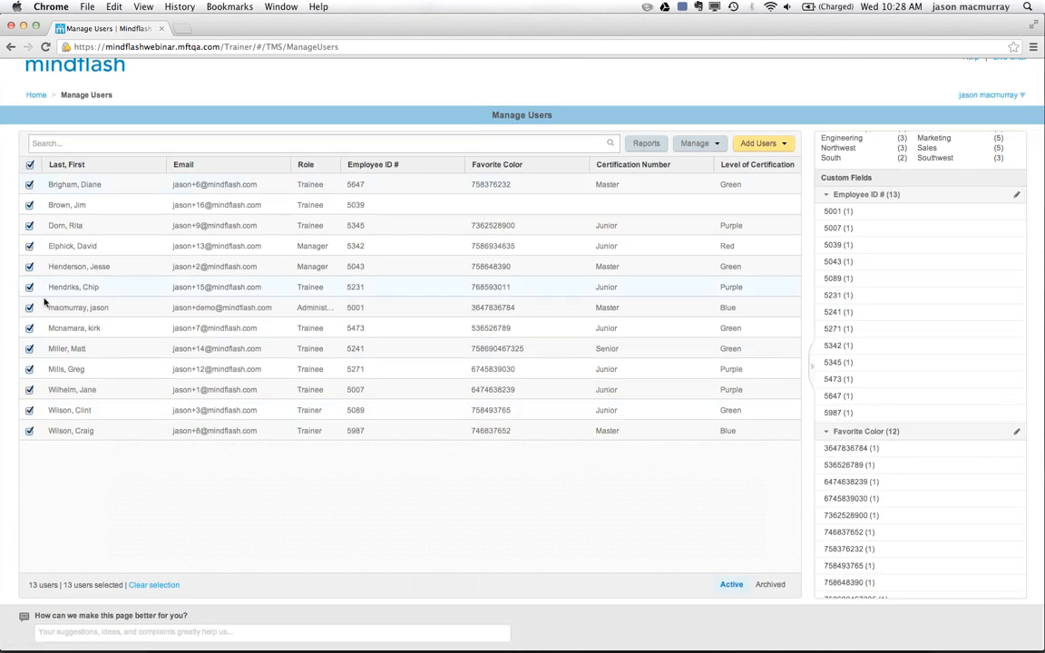
pyautogui.click(29, 167)
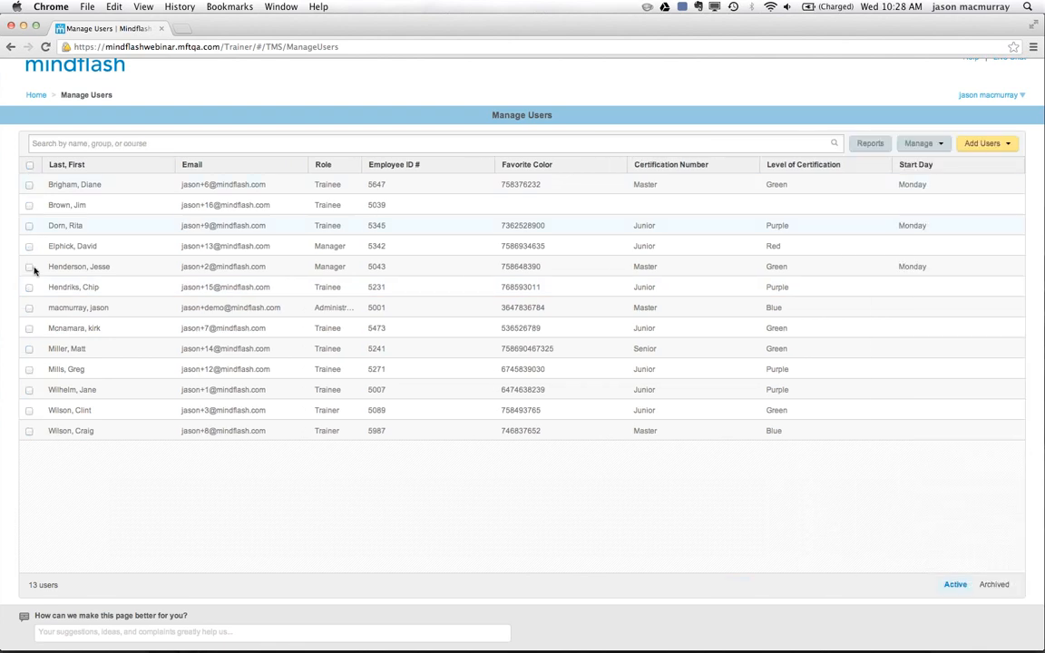
pyautogui.click(29, 349)
pyautogui.click(29, 370)
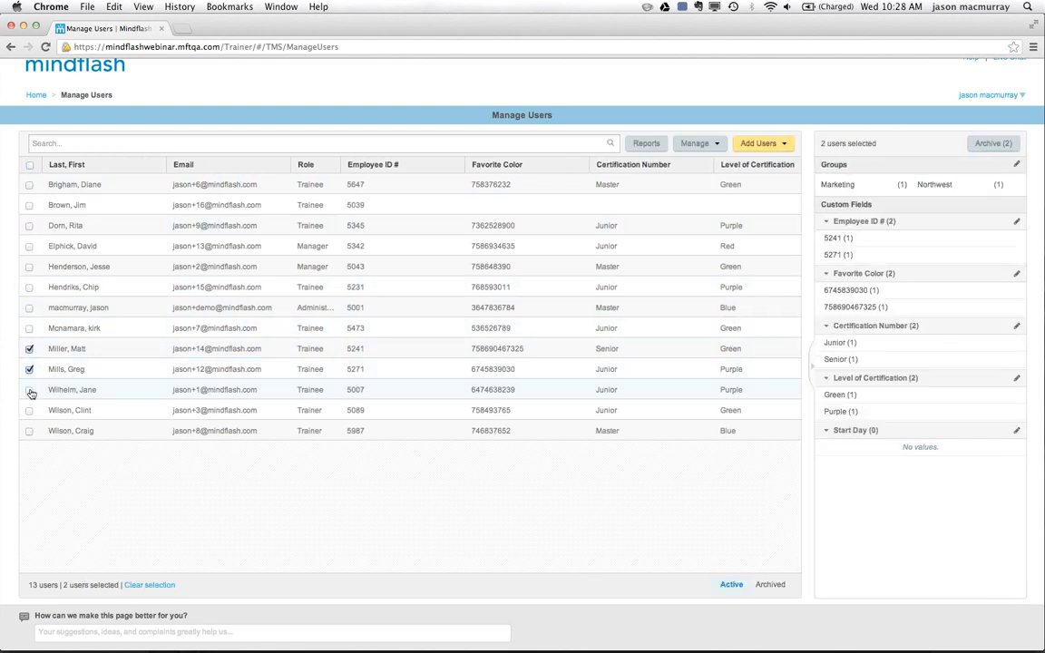
pyautogui.click(29, 389)
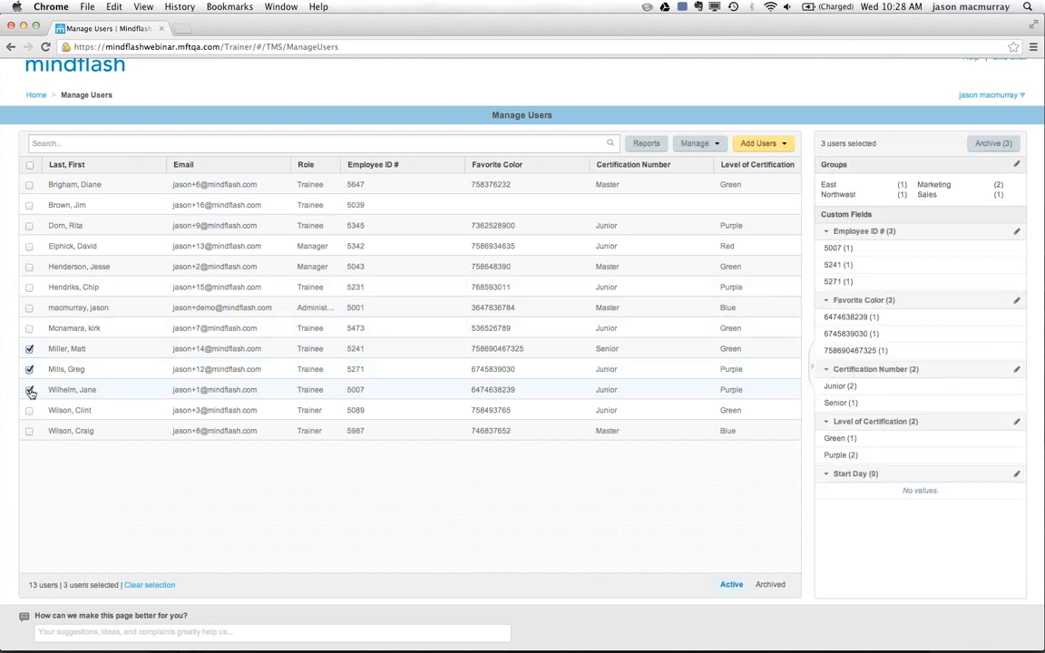
pyautogui.click(1017, 473)
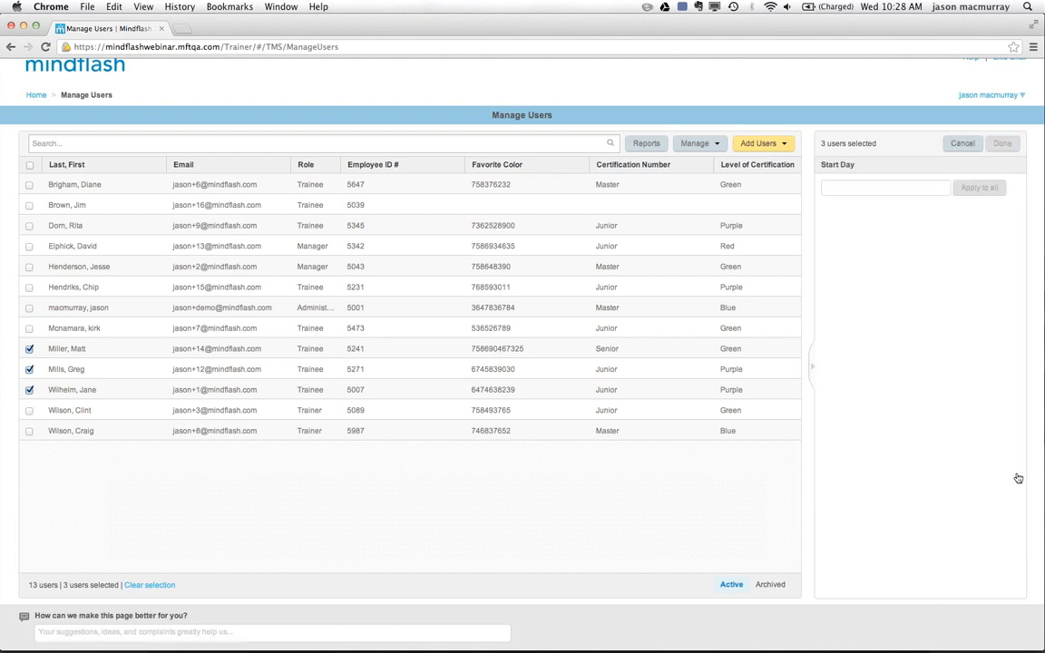
pyautogui.click(908, 190)
pyautogui.write('uesday')
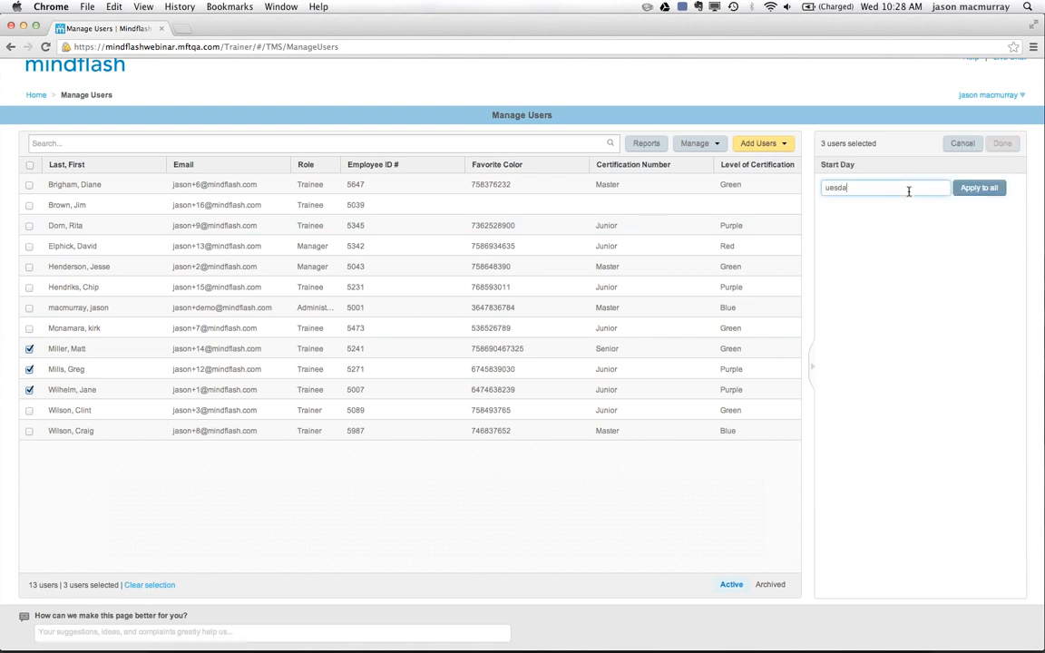
pyautogui.click(976, 194)
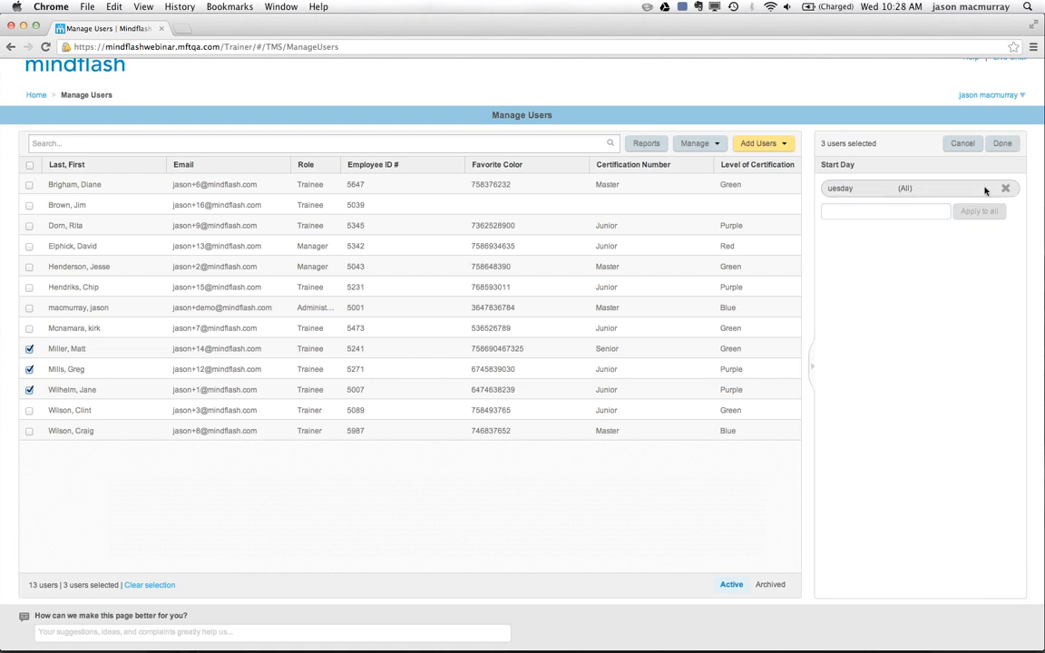
pyautogui.click(1003, 145)
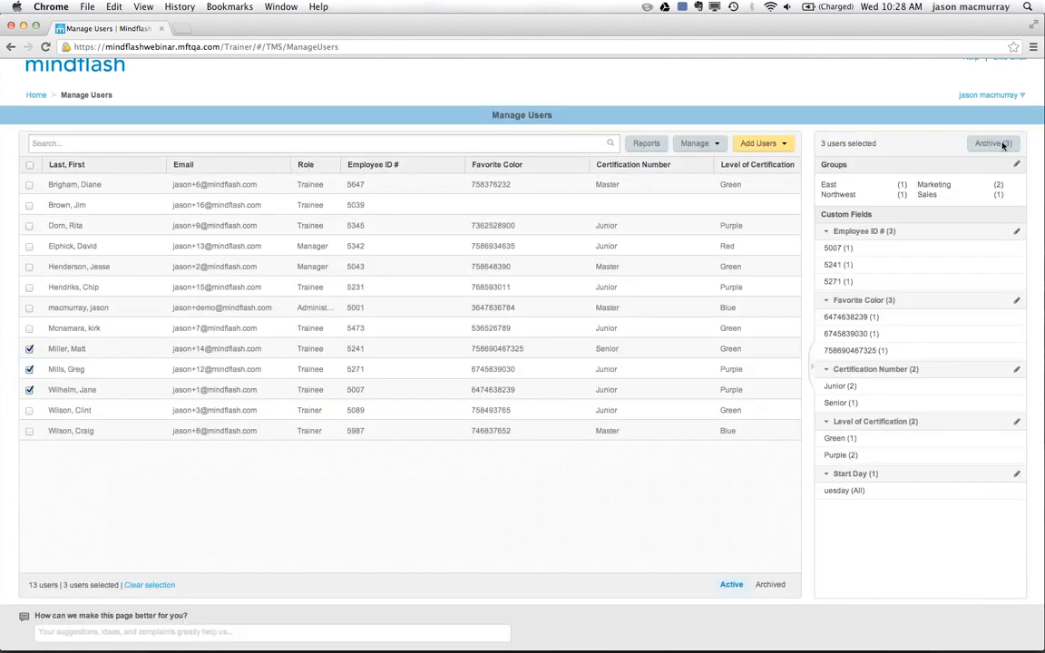
pyautogui.click(29, 165)
pyautogui.click(29, 165)
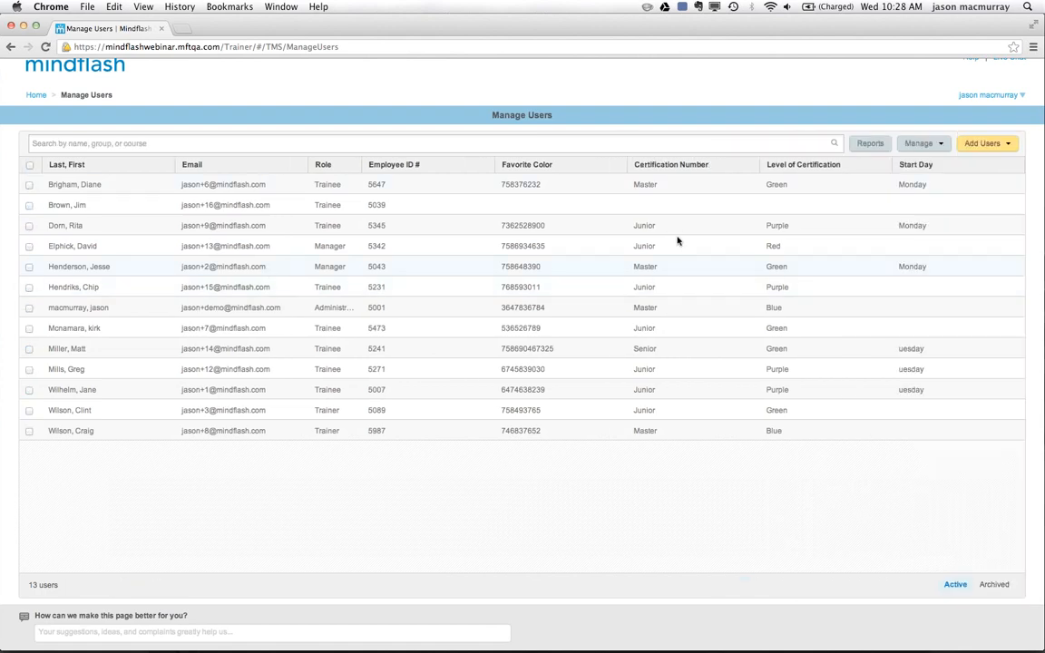
pyautogui.click(190, 140)
pyautogui.write('Tuesday')
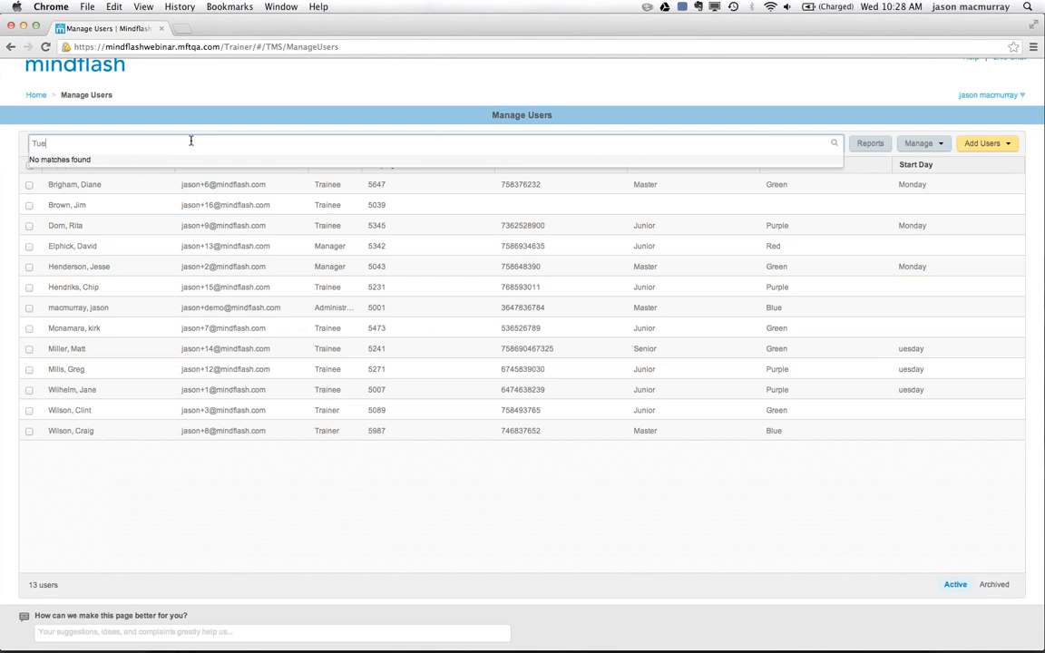
pyautogui.press('BackSpace')
pyautogui.press('BackSpace')
pyautogui.press('BackSpace')
pyautogui.press('BackSpace')
pyautogui.press('BackSpace')
pyautogui.press('BackSpace')
pyautogui.press('BackSpace')
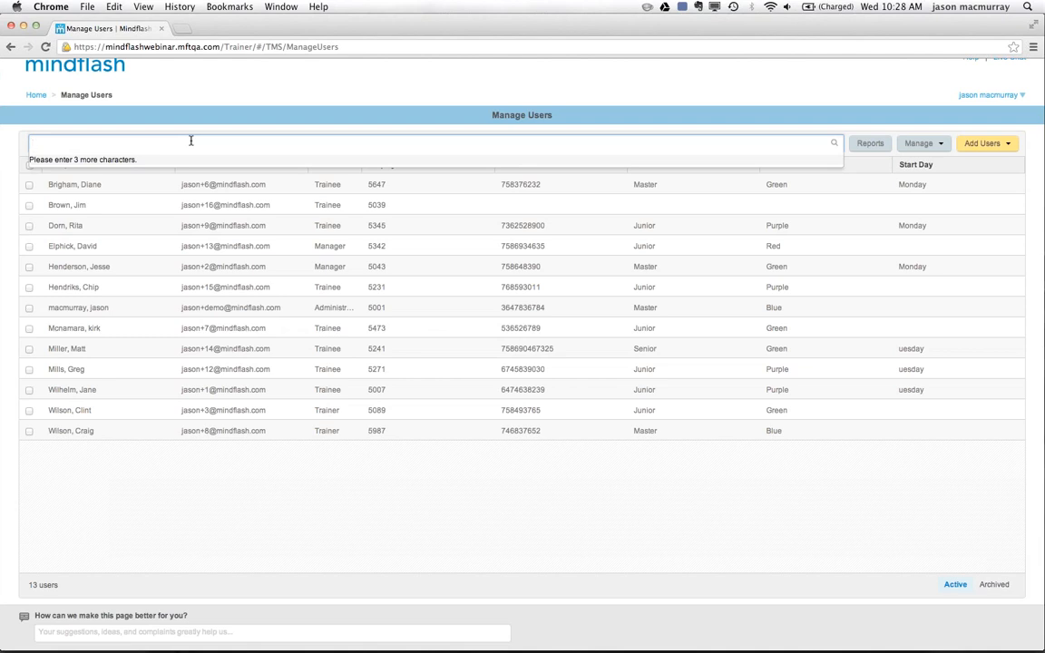
# Search for the first listed user's employee ID and filter the user list by the matching Employee ID # value.
pyautogui.write('5647')
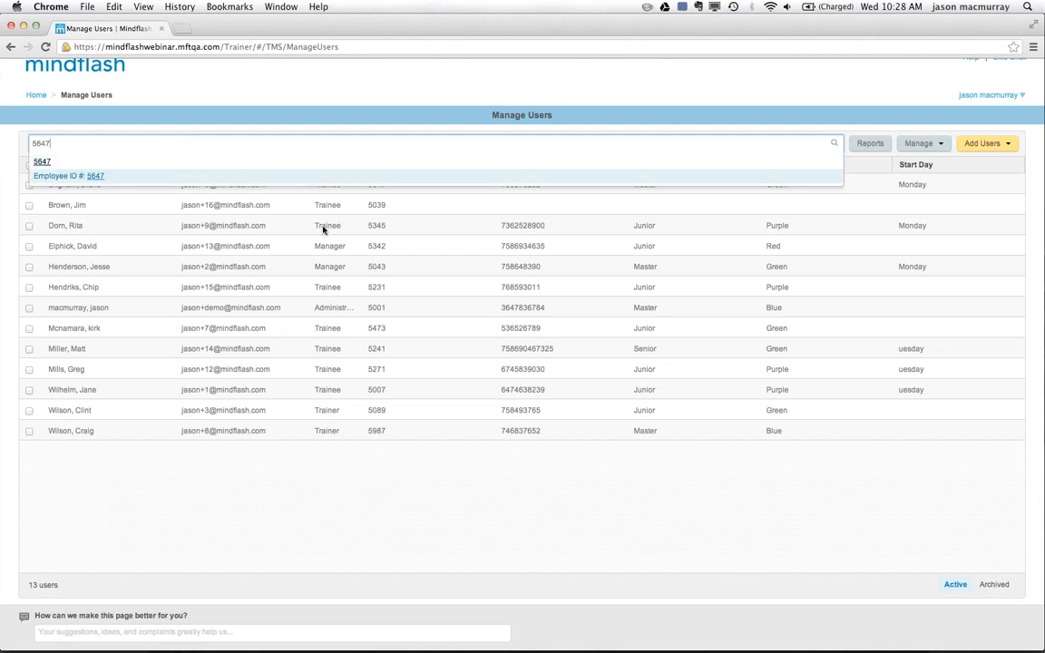
pyautogui.click(97, 178)
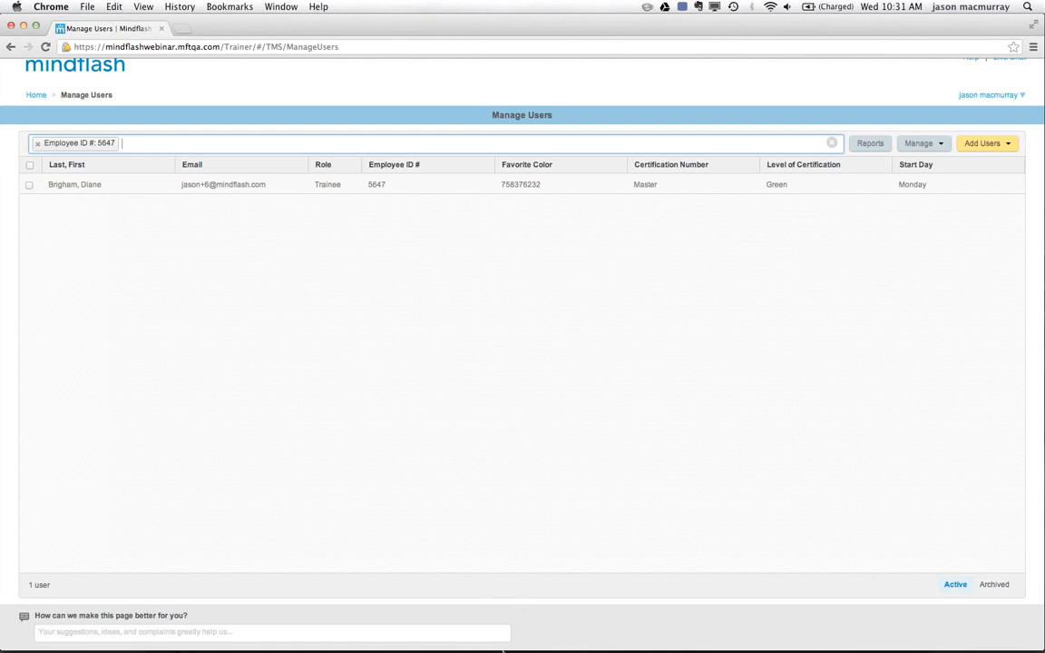
# Switch back to PowerPoint and start the slide show from slide 10, Custom Fields.
pyautogui.moveTo(519, 631)
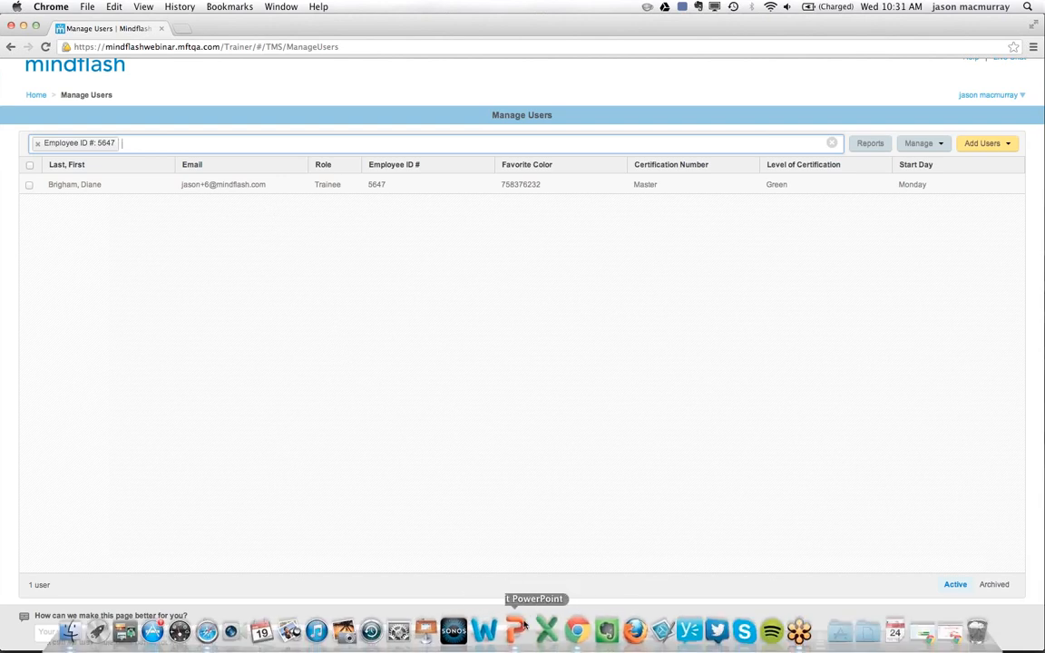
pyautogui.click(518, 629)
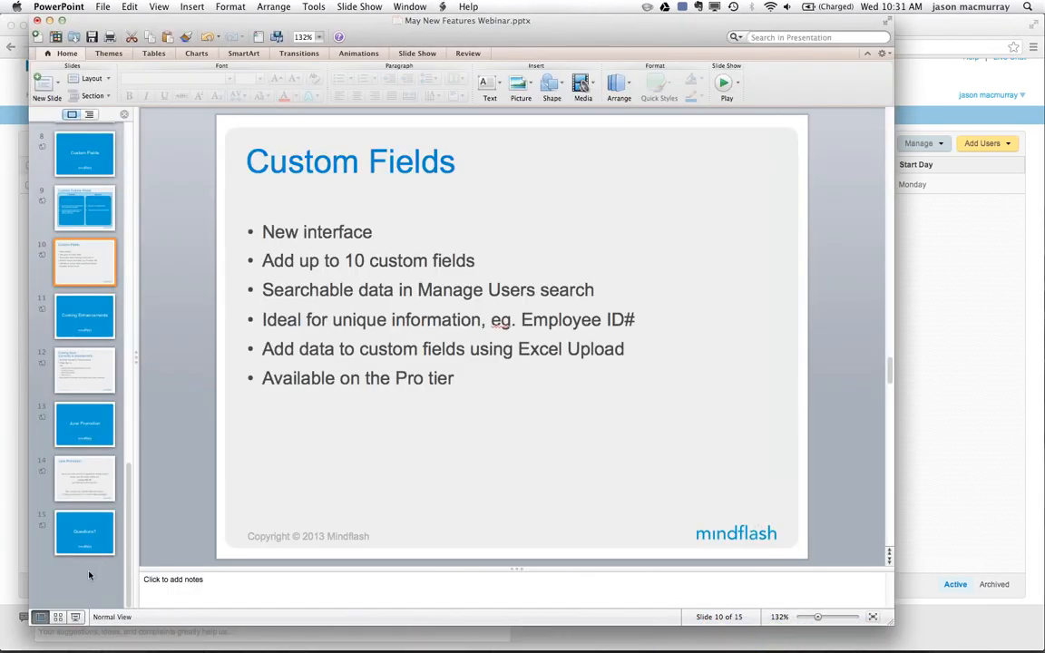
pyautogui.click(77, 617)
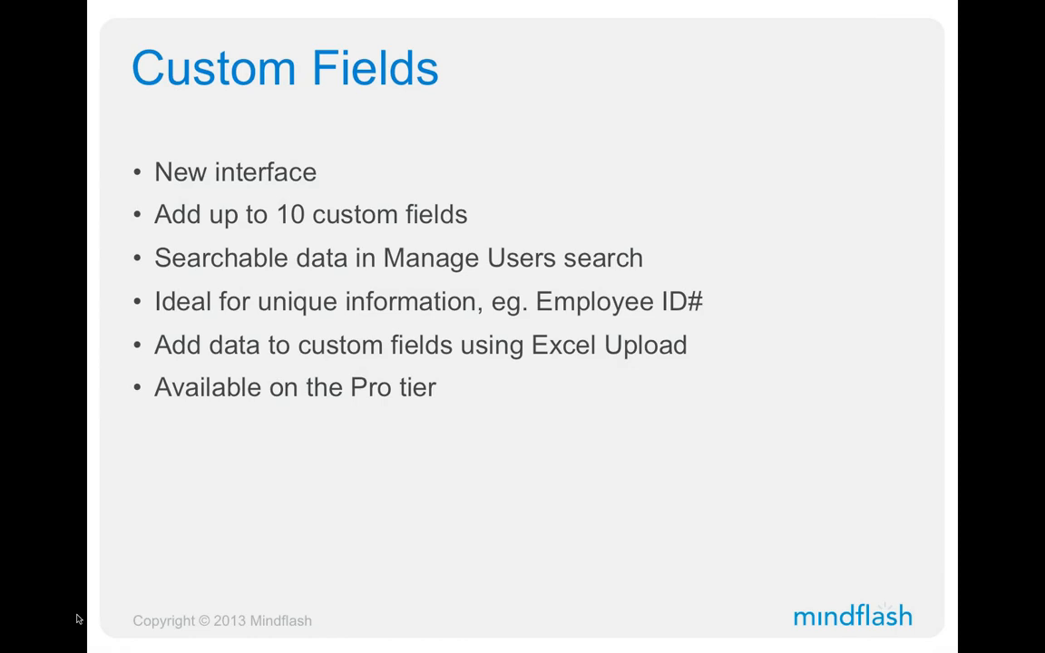
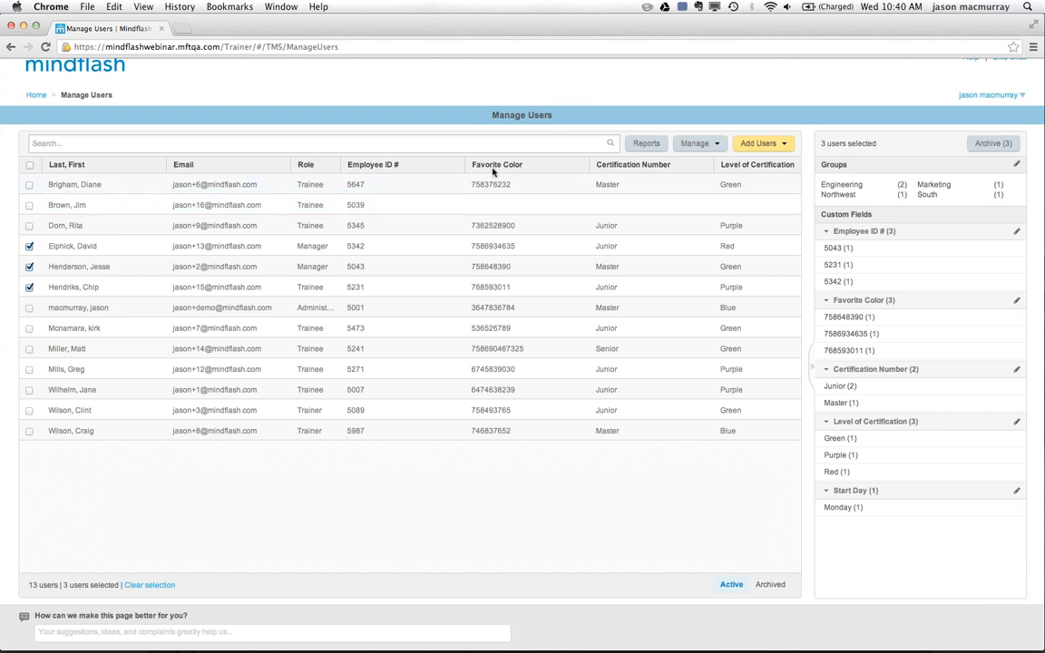
# Sort the user list by Favorite Color, and re-sort it by Role in descending order.
pyautogui.click(553, 166)
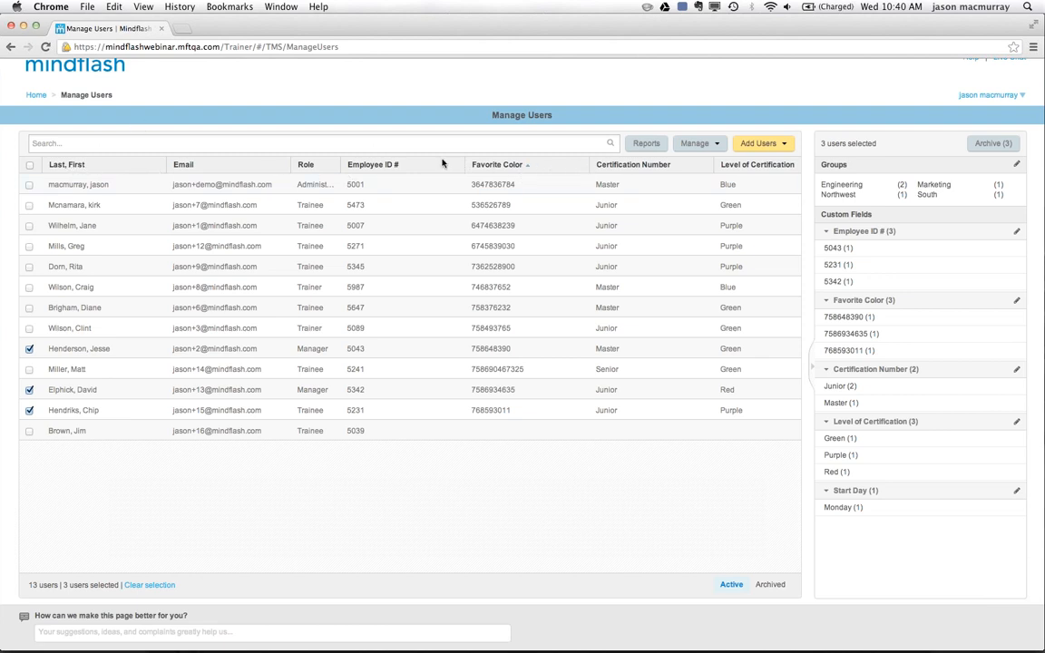
pyautogui.click(324, 166)
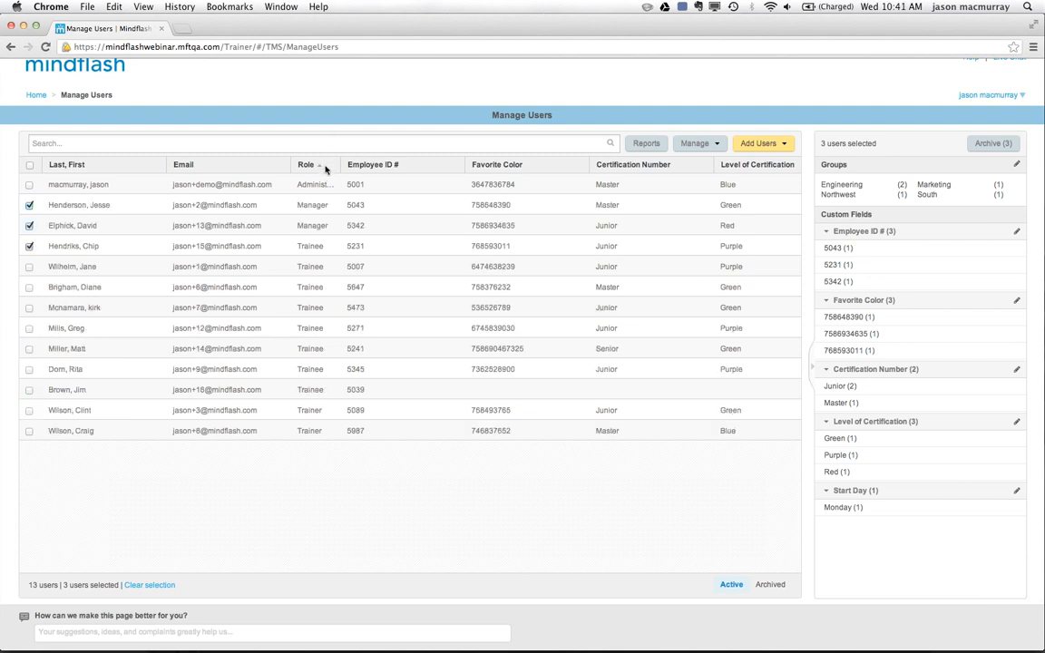
pyautogui.click(326, 167)
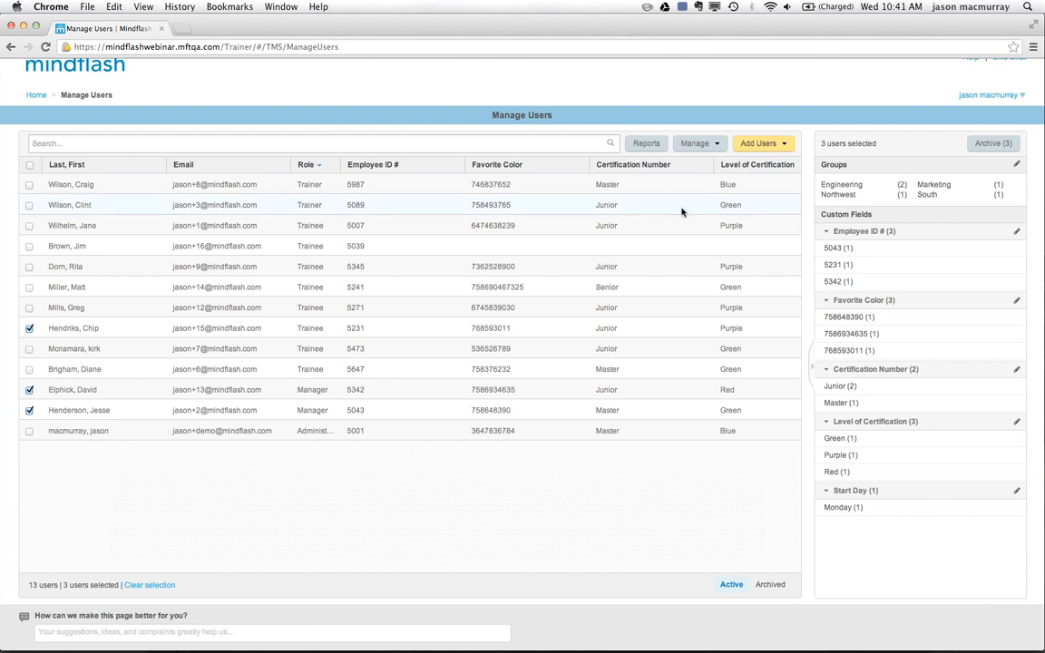
# Collapse the selected-users details to reveal the Start Day column, and sort the users by Certification Number in ascending order.
pyautogui.click(813, 366)
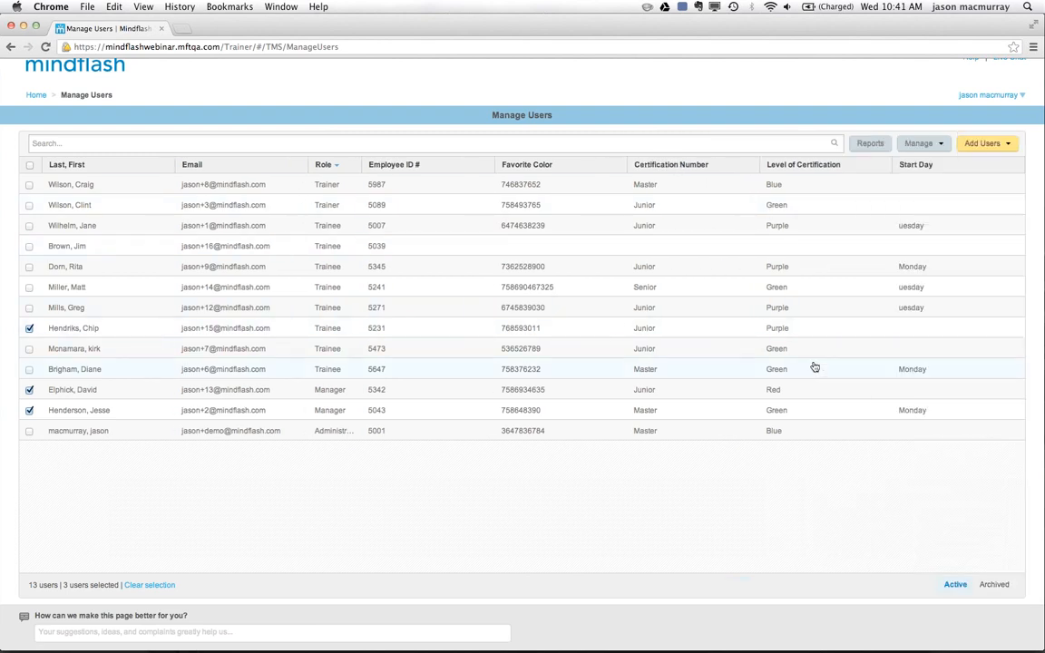
pyautogui.click(676, 166)
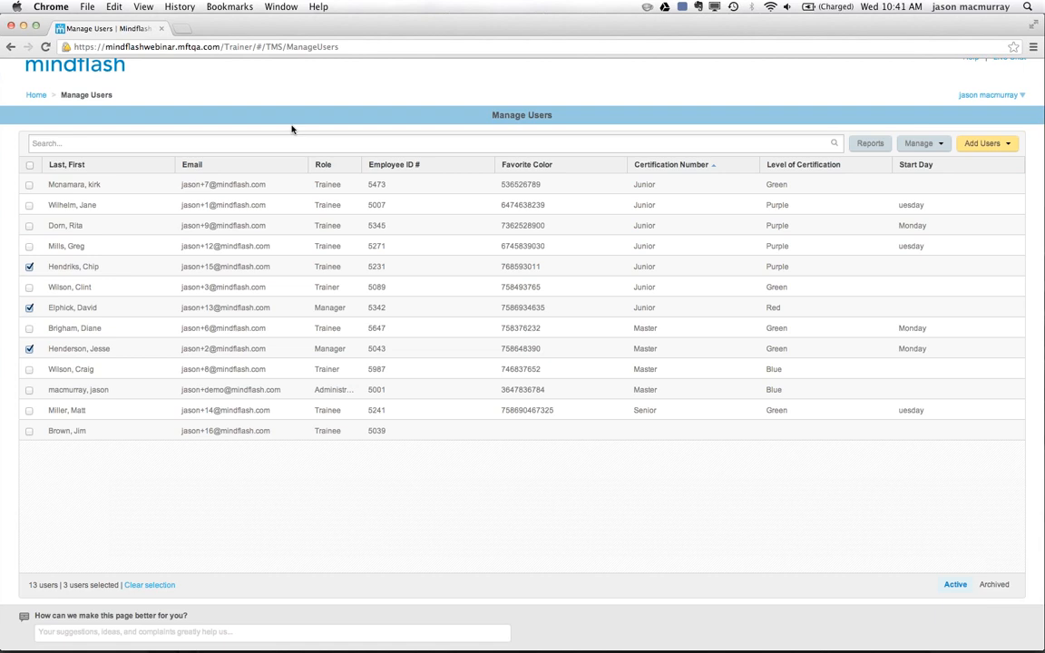
# Select all users and deselect them again, and check the account options, including View as trainee.
pyautogui.click(29, 166)
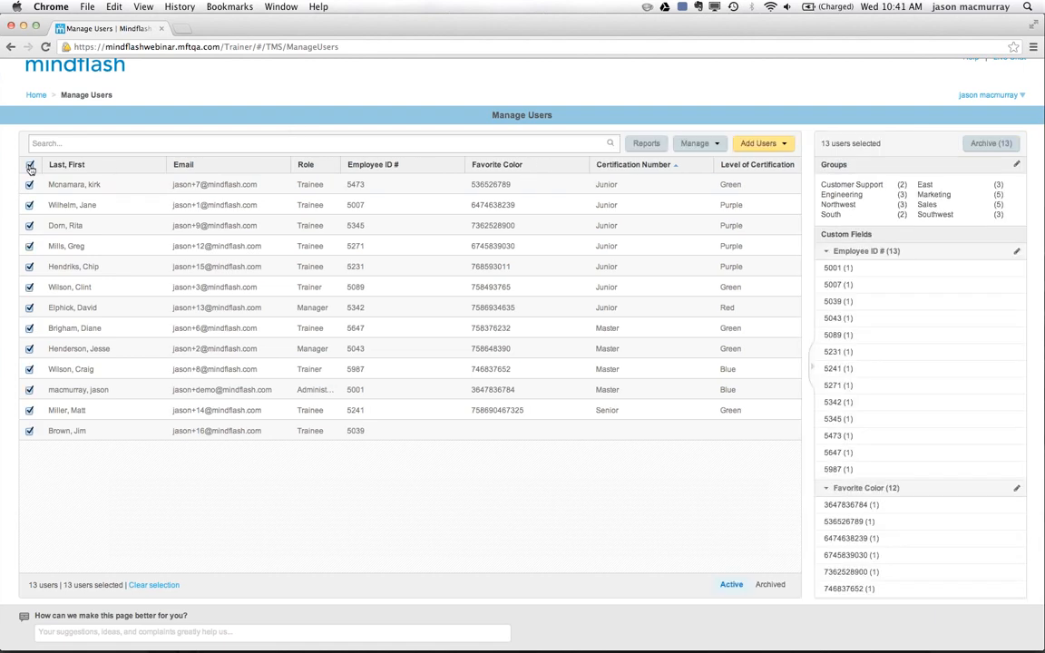
pyautogui.click(30, 167)
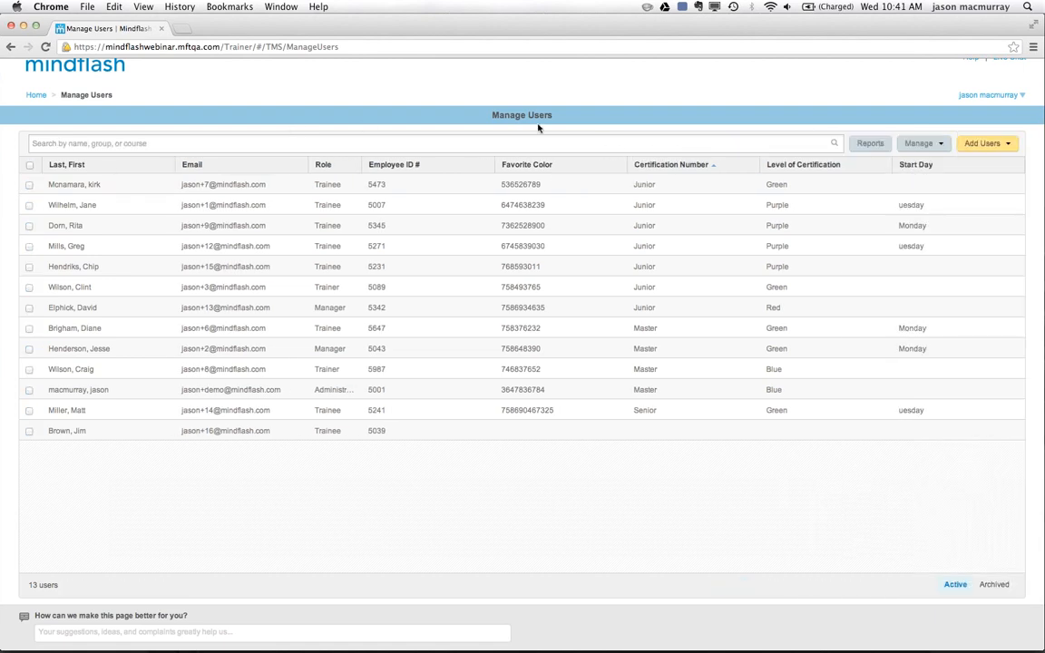
pyautogui.click(1023, 96)
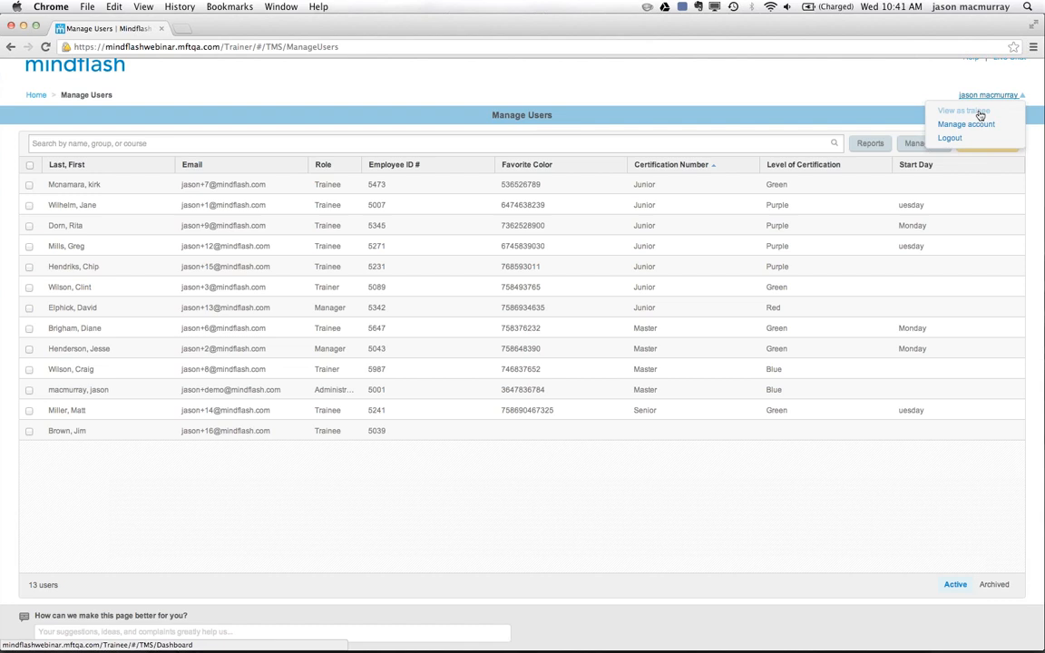
pyautogui.click(709, 77)
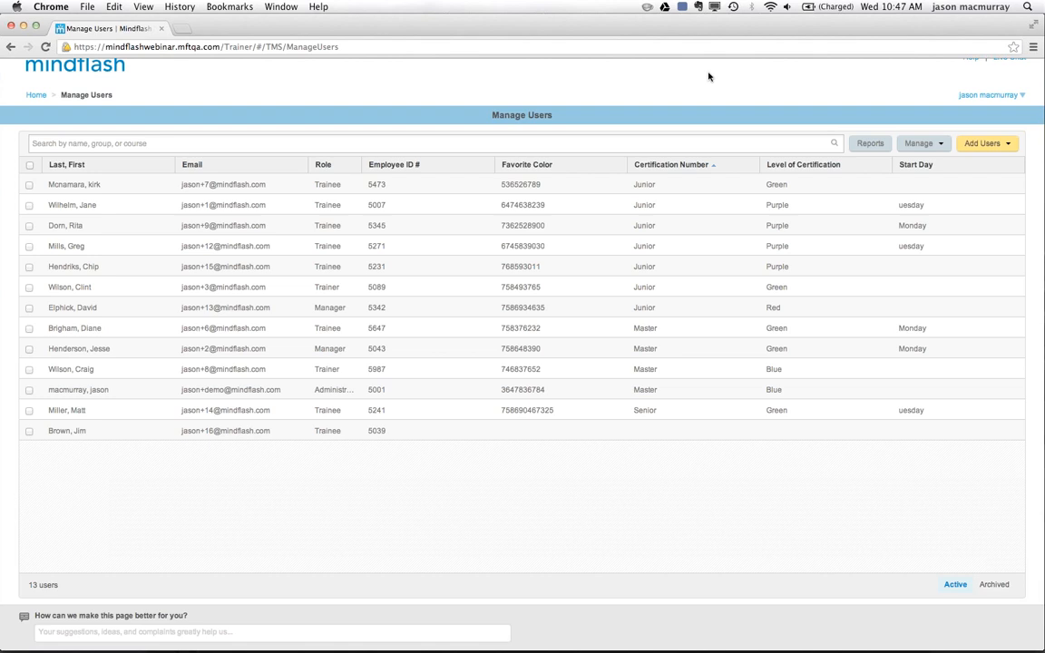
# Open the Manage Custom Fields page from the user management options.
pyautogui.click(941, 145)
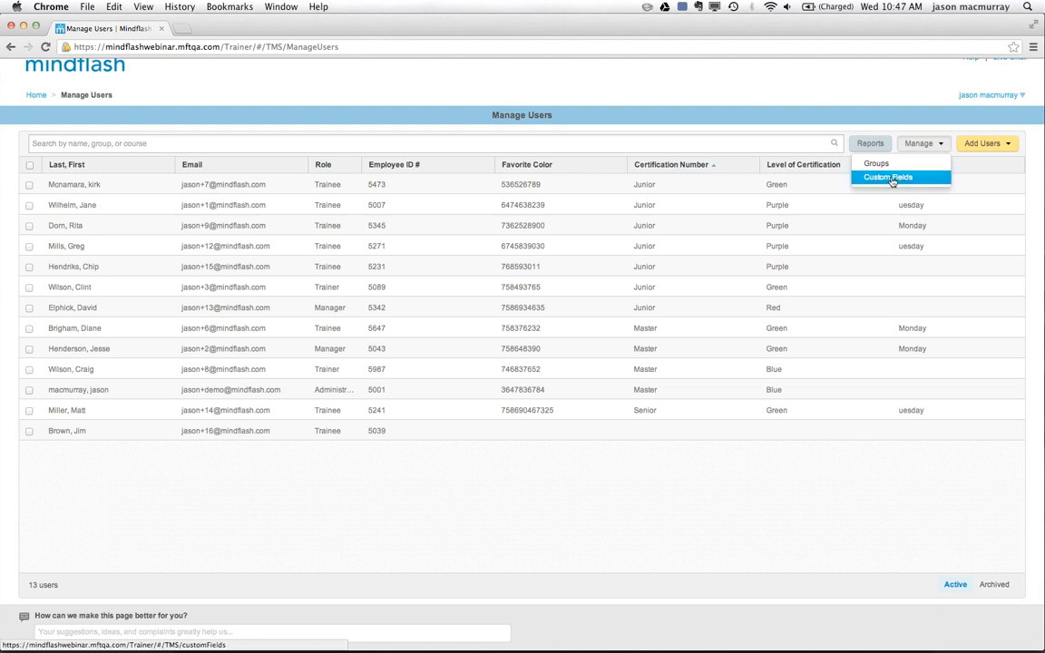
pyautogui.click(940, 147)
pyautogui.click(940, 145)
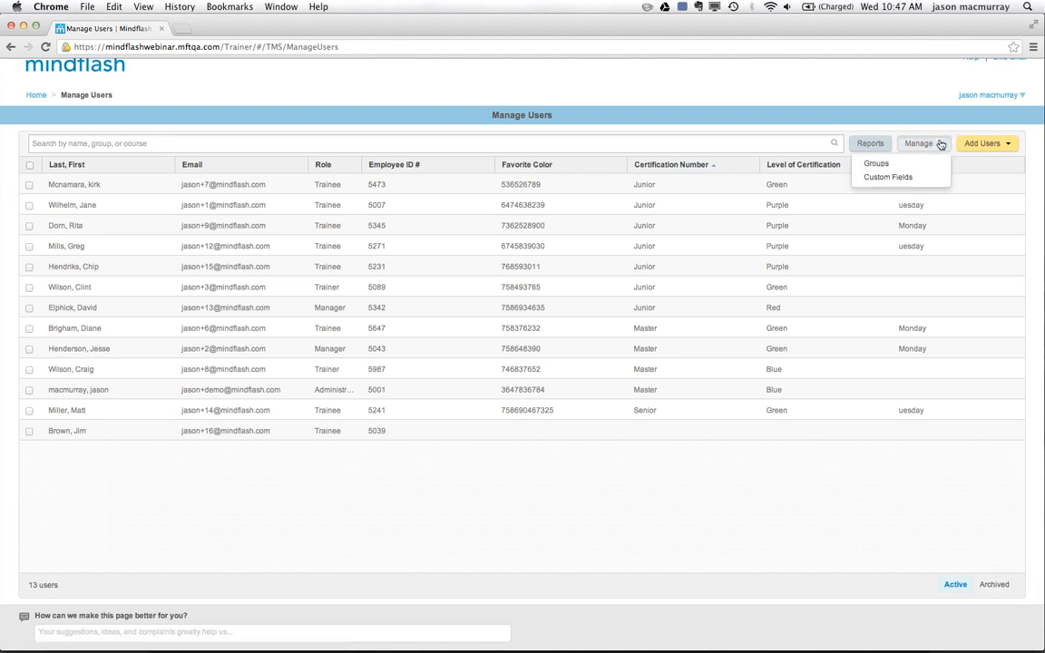
pyautogui.click(894, 178)
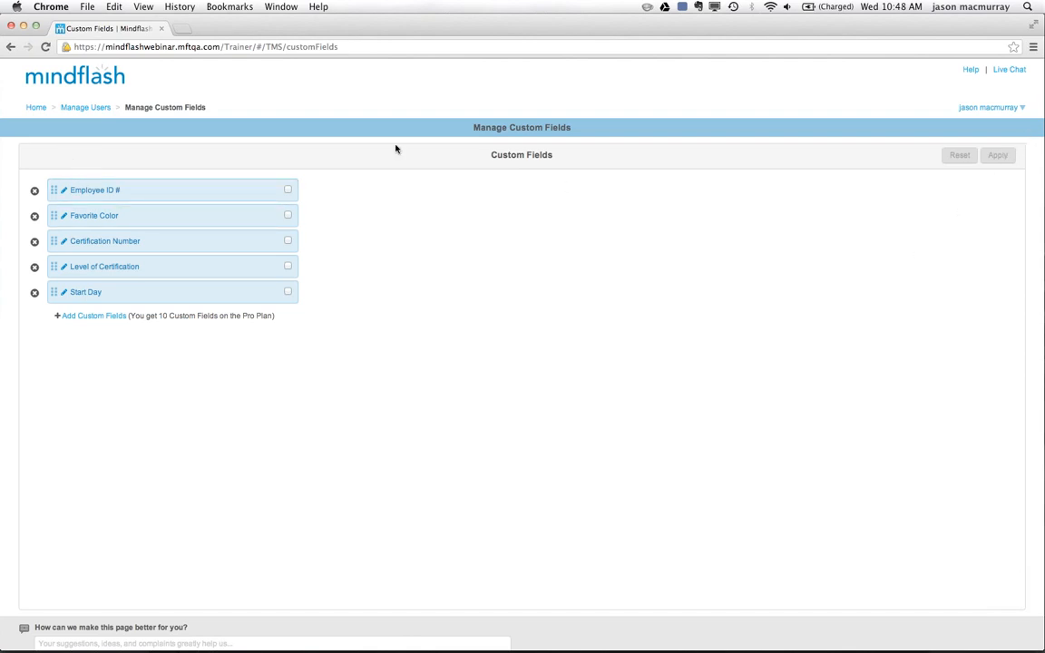
# Return through Manage Users to the home page and open the Customer Support Training course.
pyautogui.click(81, 109)
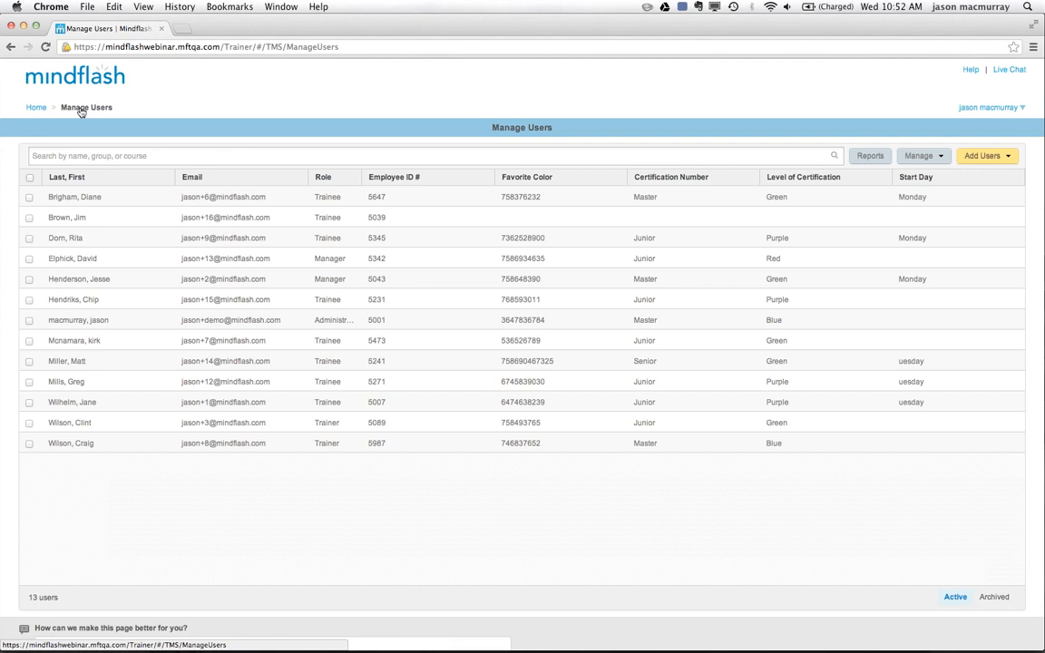
pyautogui.click(37, 107)
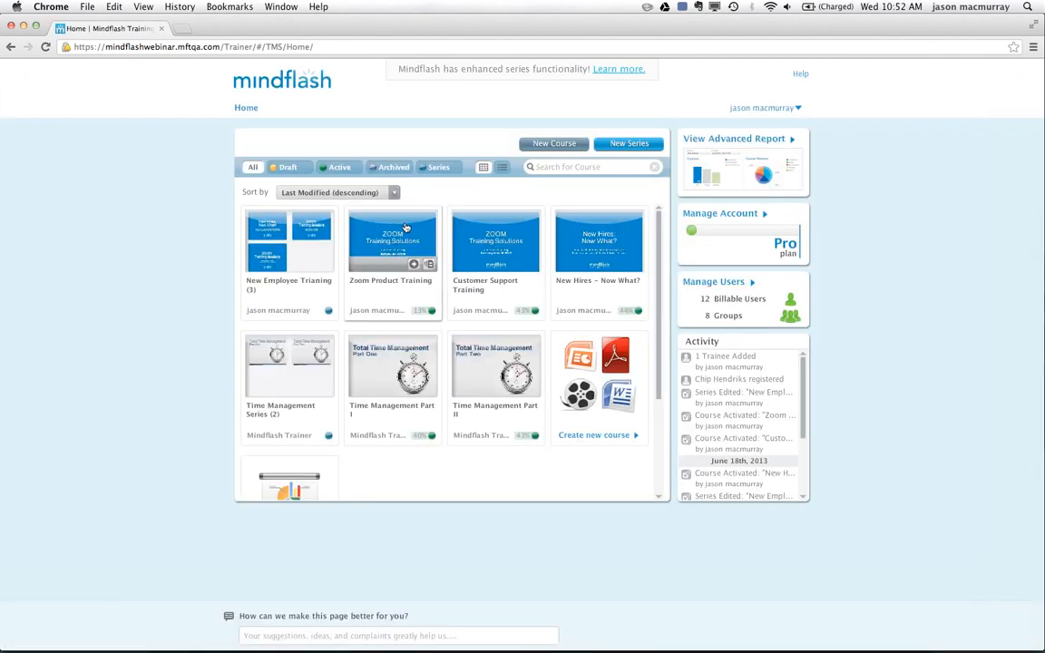
pyautogui.click(500, 245)
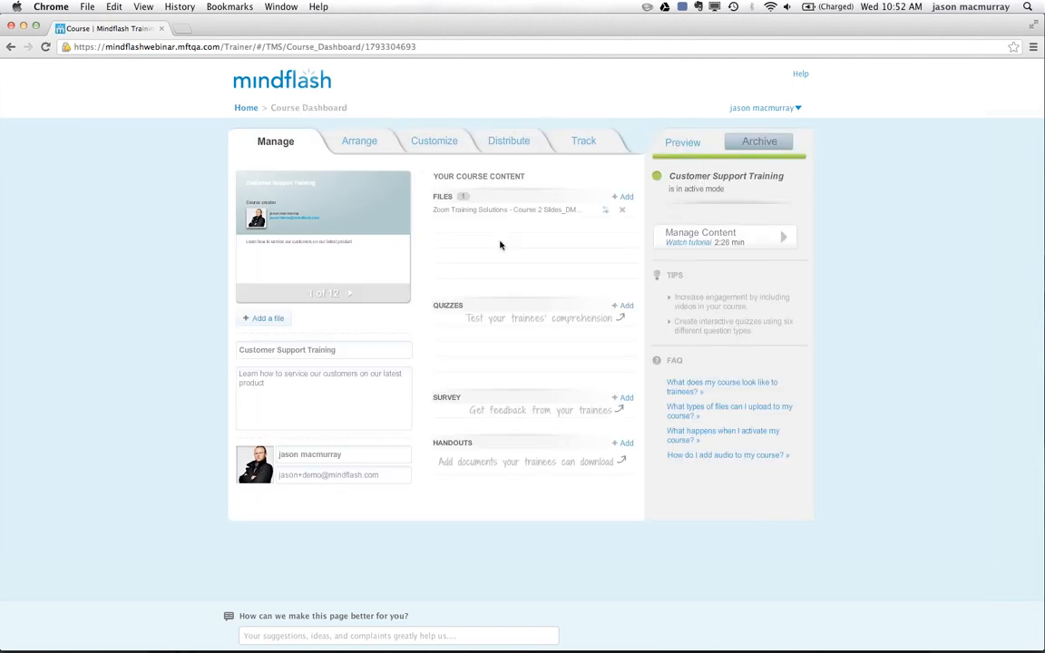
# Show the slide arrangement of the Customer Support Training course and select the Zoom Training Solutions file in the timeline.
pyautogui.click(358, 142)
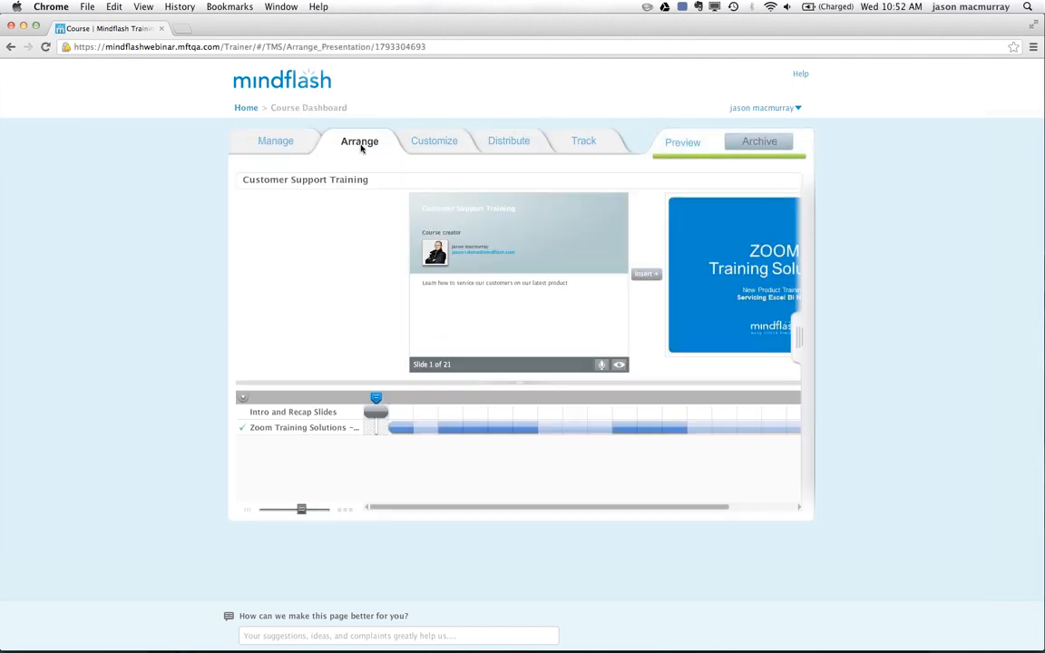
pyautogui.click(325, 428)
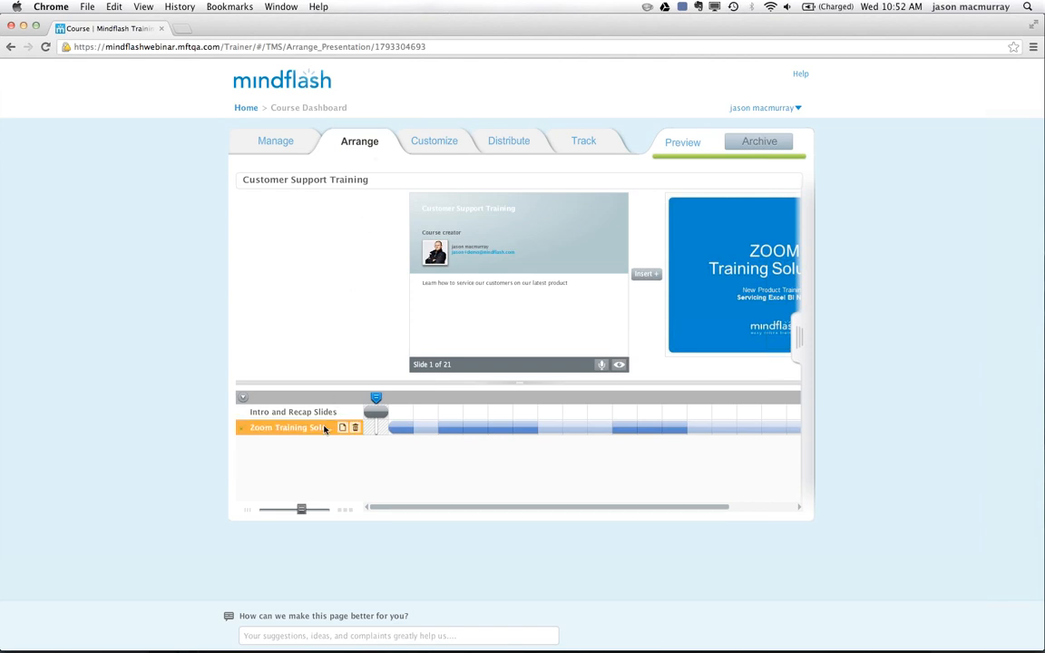